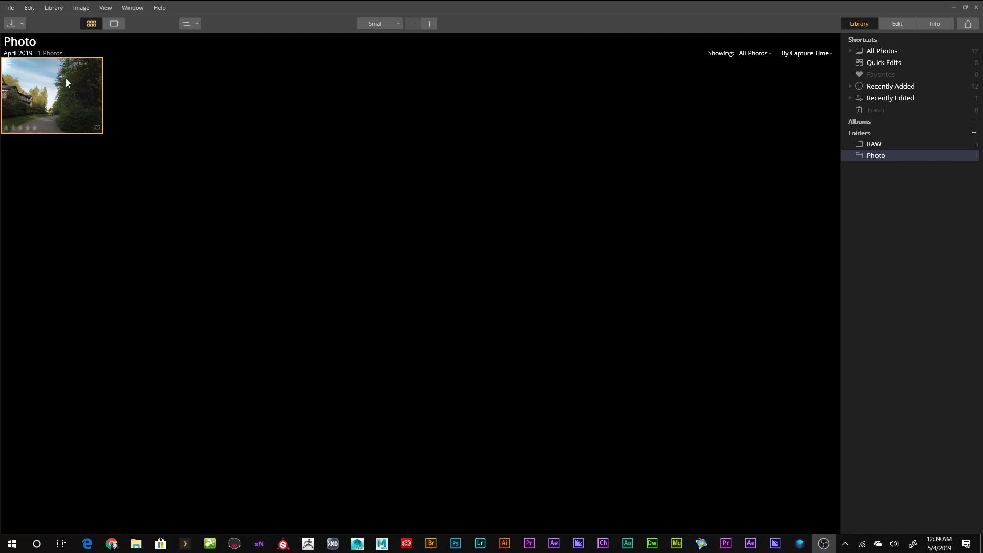
{"action": "left_click", "coordinate": [10, 8]}
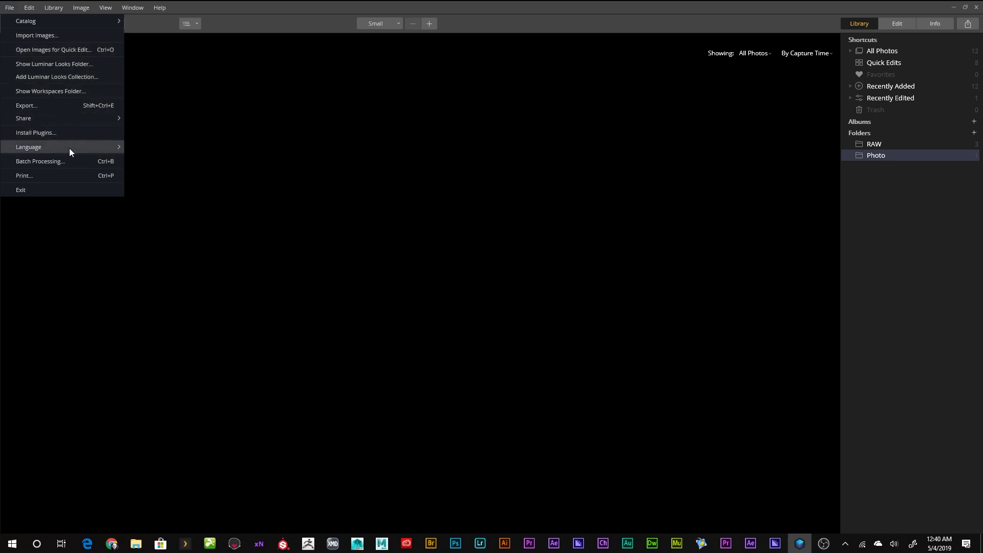
{"action": "mouse_move", "coordinate": [69, 149]}
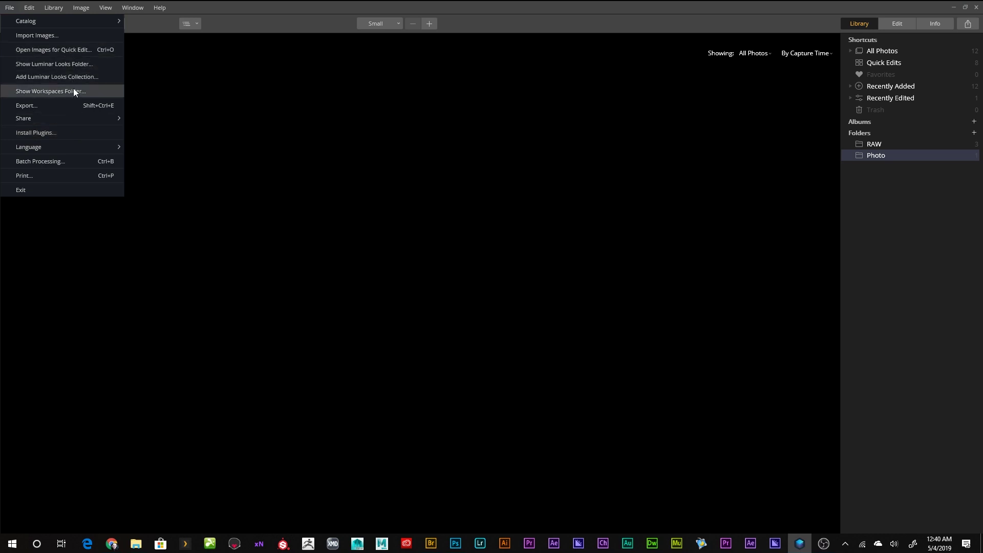
{"action": "mouse_move", "coordinate": [29, 9]}
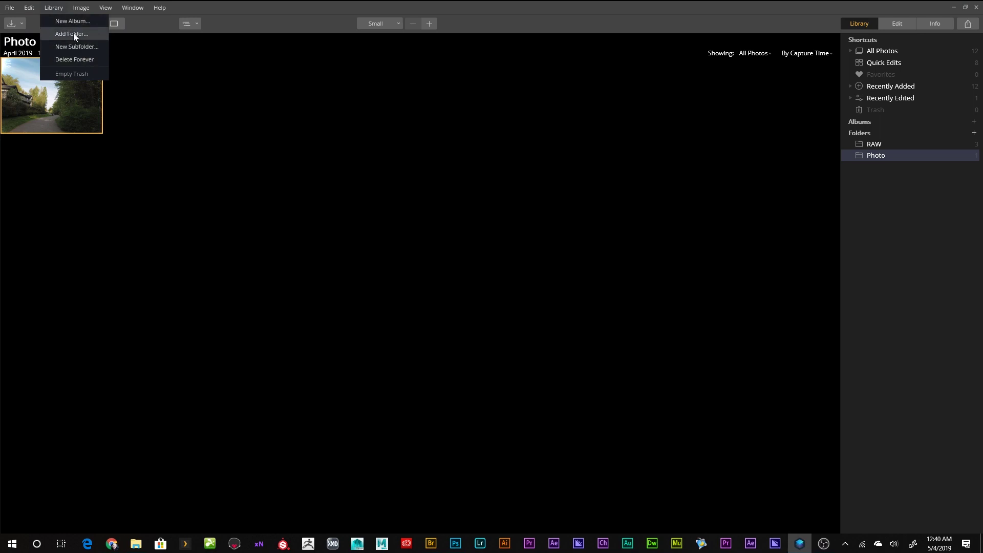
{"action": "mouse_move", "coordinate": [82, 11]}
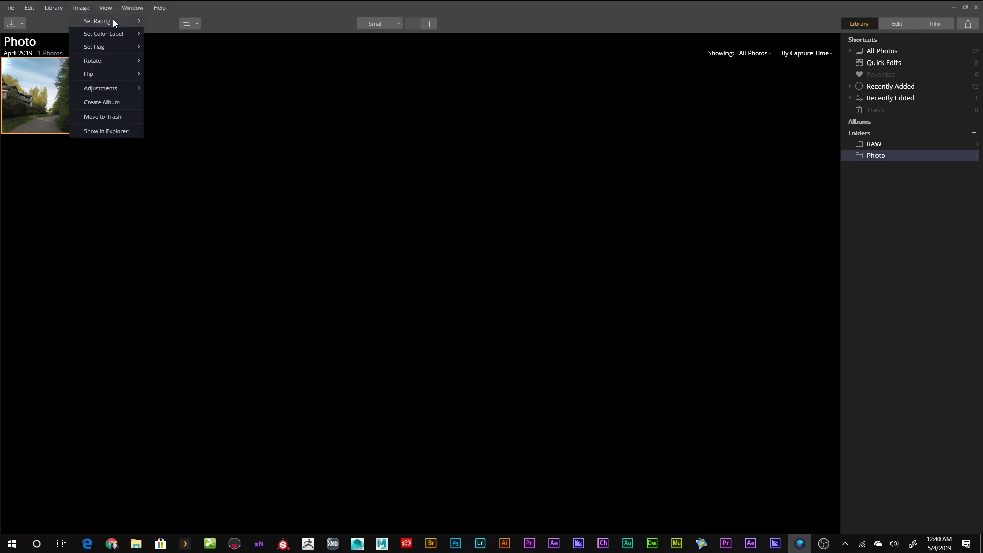
{"action": "mouse_move", "coordinate": [112, 22]}
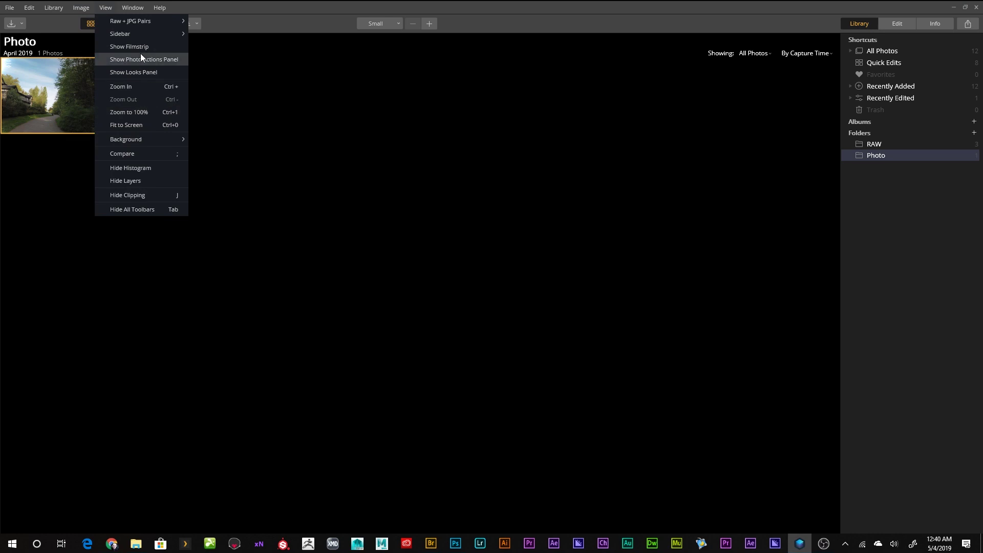
{"action": "mouse_move", "coordinate": [137, 10]}
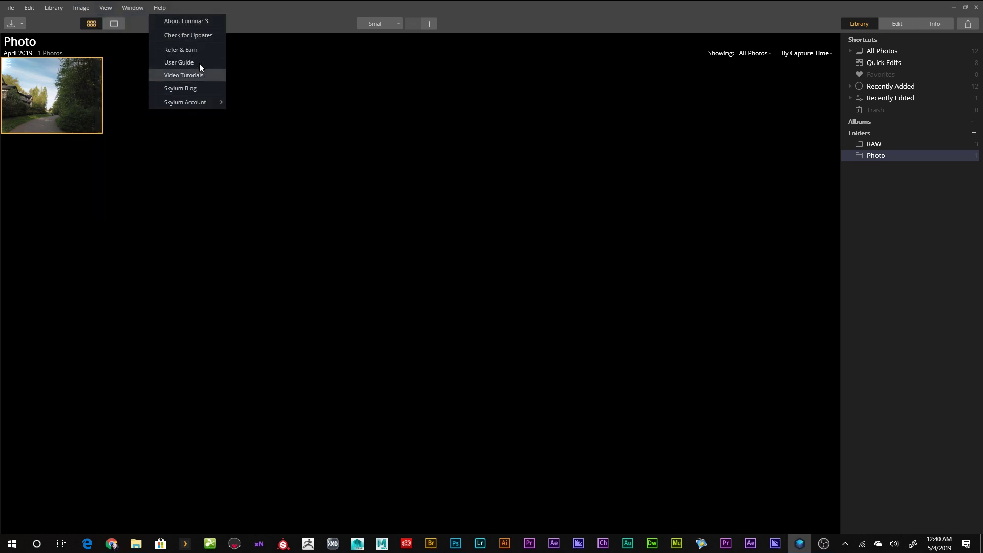
{"action": "left_click", "coordinate": [282, 1]}
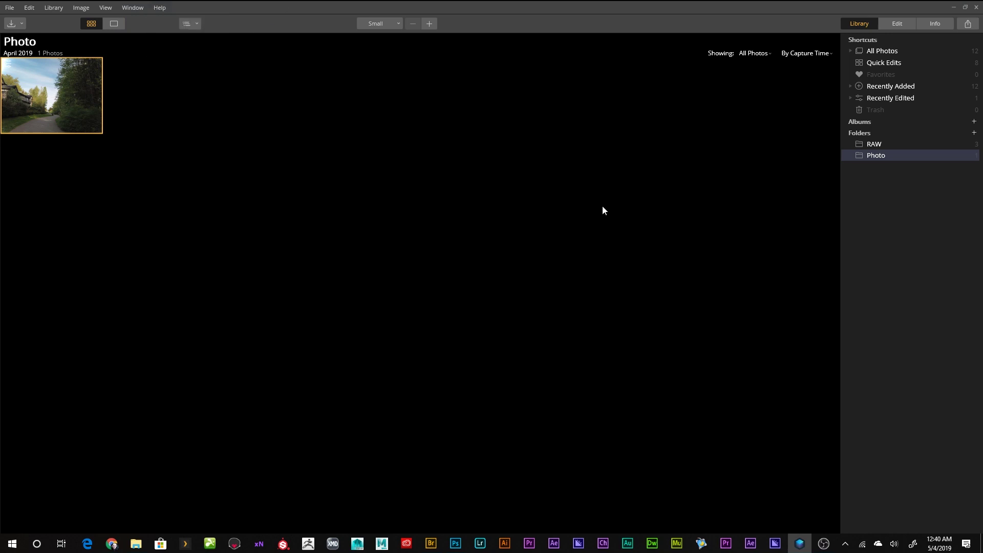
{"action": "left_click", "coordinate": [20, 21]}
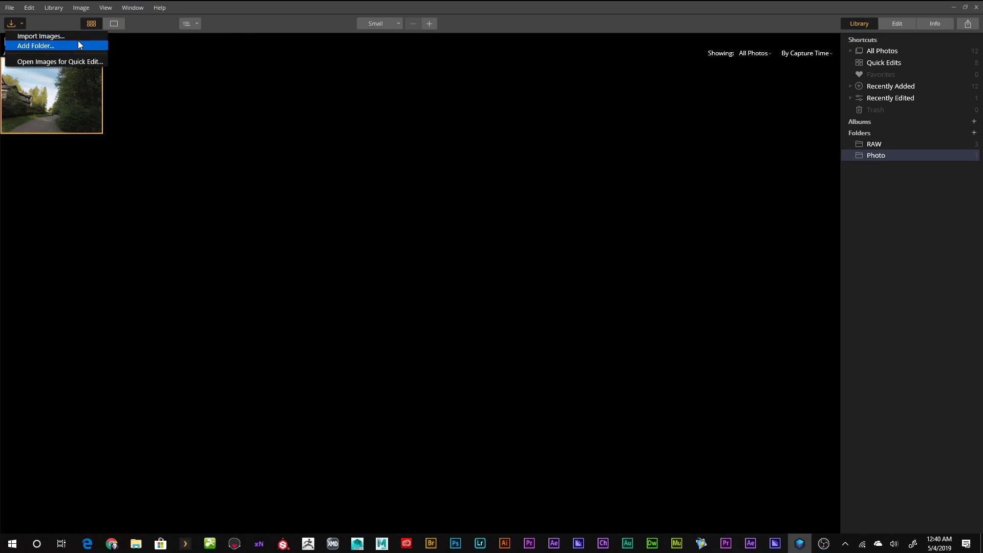
{"action": "left_click", "coordinate": [45, 22]}
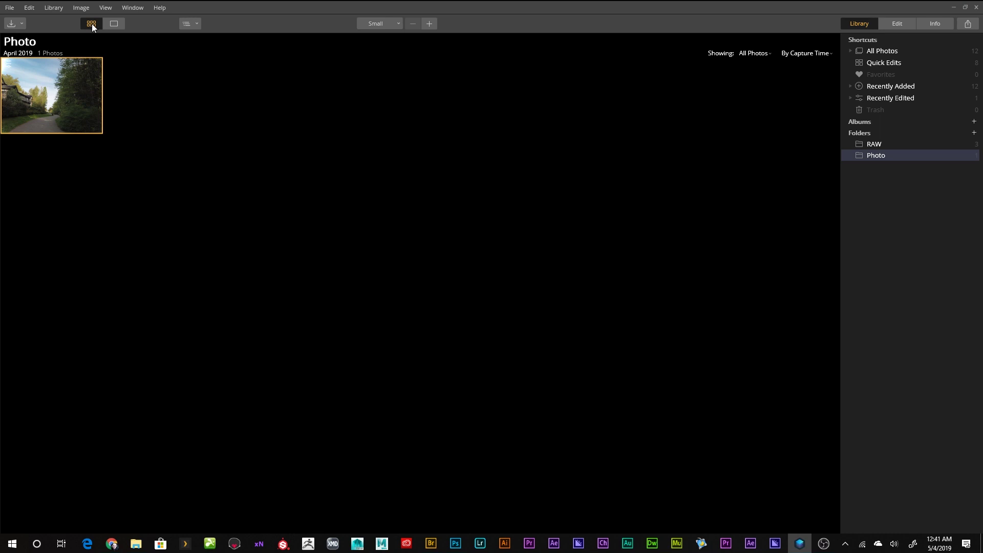
Step: View the photo in the single-image view and return to the gallery grid
{"action": "left_click", "coordinate": [114, 23]}
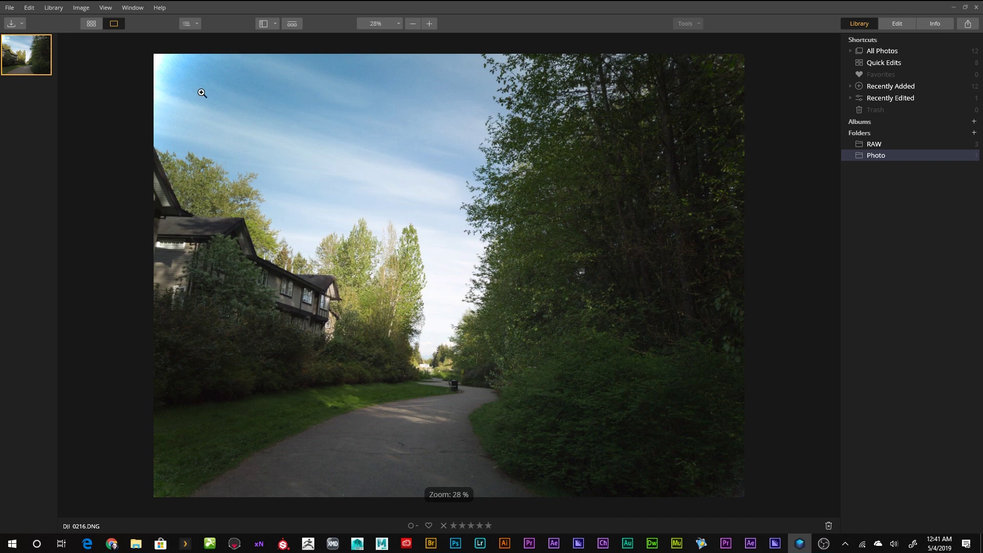
{"action": "left_click", "coordinate": [94, 26]}
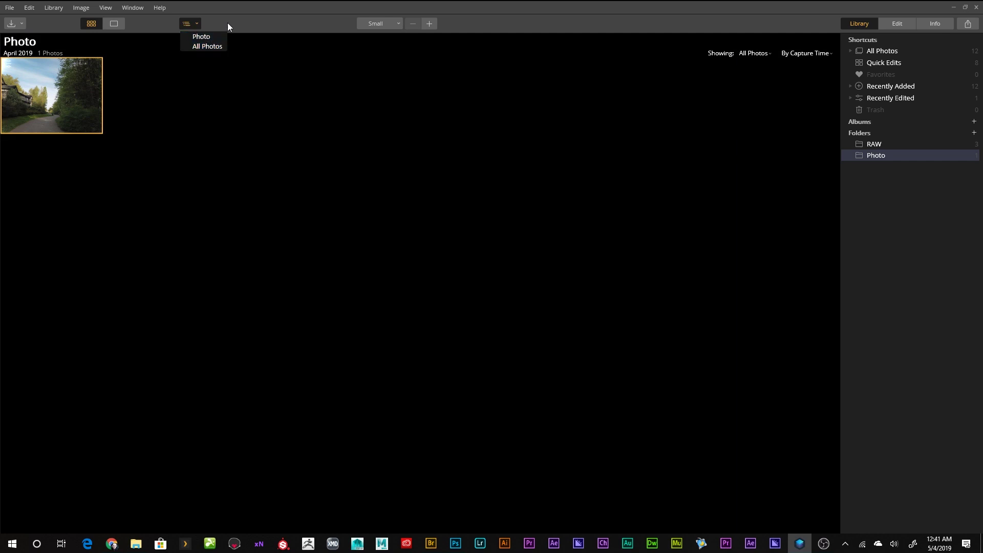
{"action": "left_click", "coordinate": [228, 25]}
Step: Try the Medium thumbnail size in the gallery and restore Small
{"action": "left_click", "coordinate": [398, 25]}
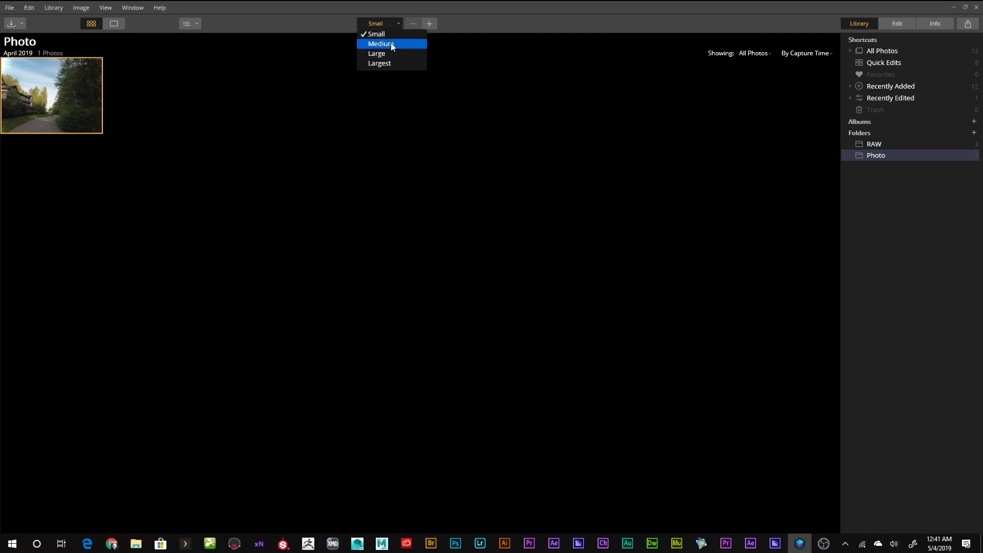
{"action": "left_click", "coordinate": [392, 44]}
{"action": "left_click", "coordinate": [390, 25]}
{"action": "left_click", "coordinate": [392, 34]}
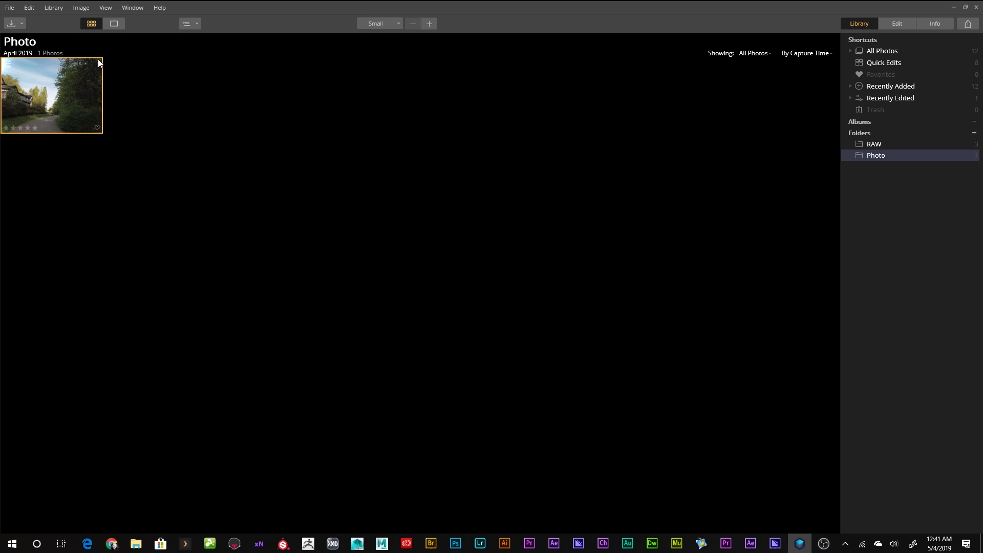
Step: Open the photo DJI_0216.DNG in the single-image view and check which interface elements can be shown or hidden
{"action": "double_click", "coordinate": [91, 73]}
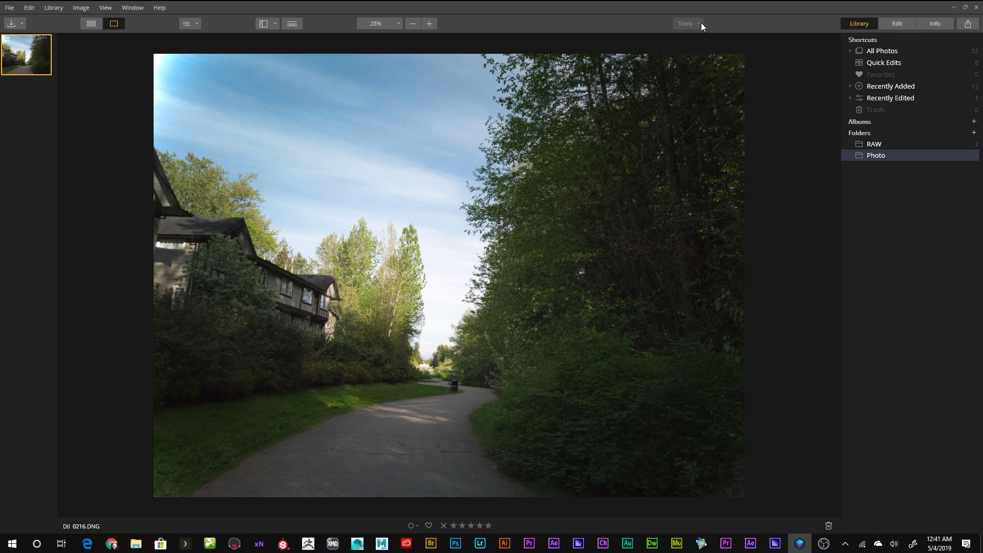
{"action": "left_click", "coordinate": [198, 24]}
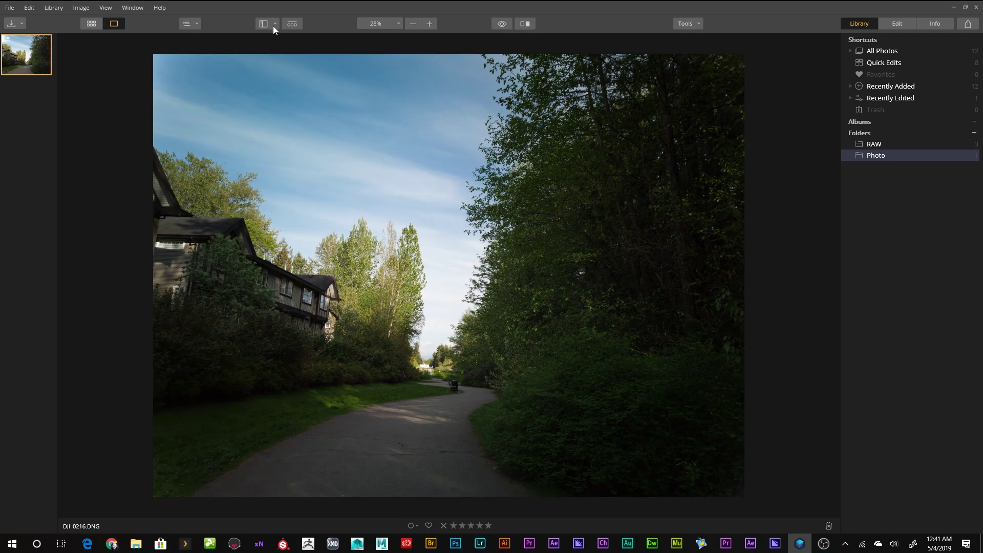
{"action": "left_click", "coordinate": [275, 25]}
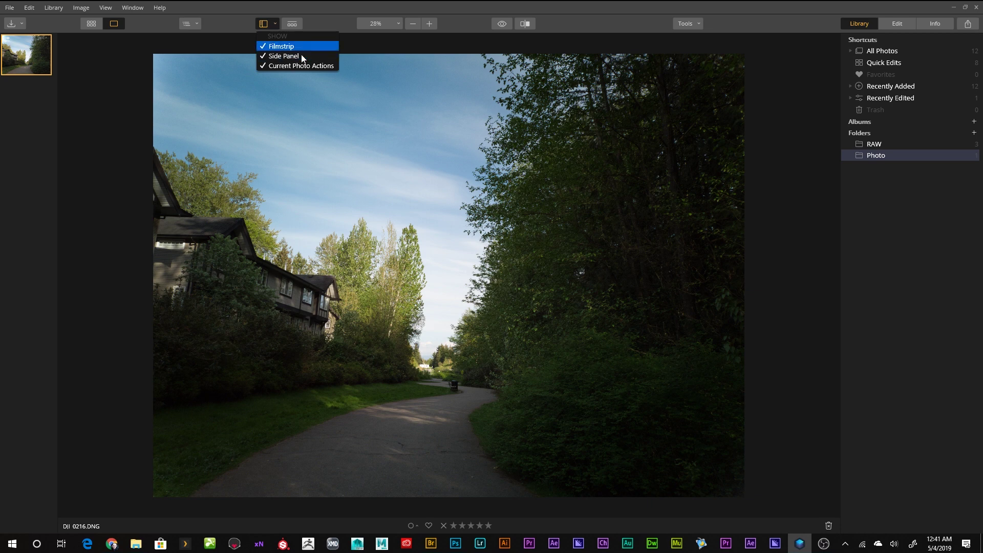
{"action": "left_click", "coordinate": [310, 23]}
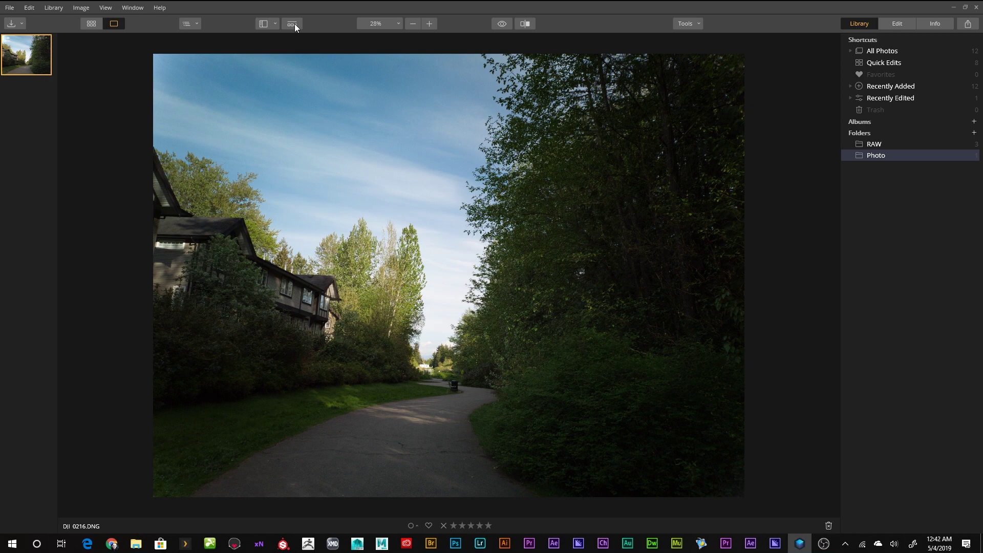
Step: Show the Luminar Looks presets, switch the collection to Essentials, and hide the presets again
{"action": "left_click", "coordinate": [293, 24]}
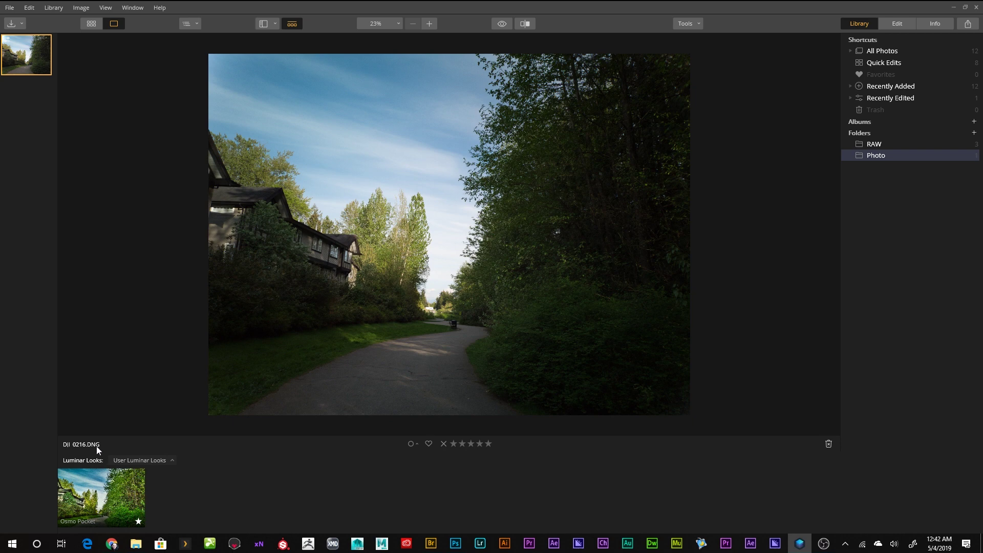
{"action": "left_click", "coordinate": [173, 461]}
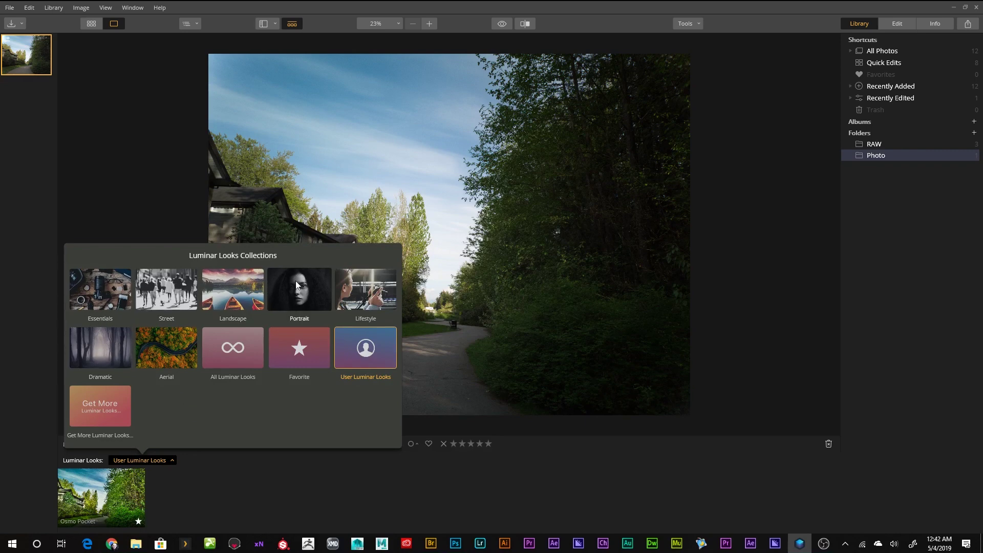
{"action": "left_click", "coordinate": [113, 288]}
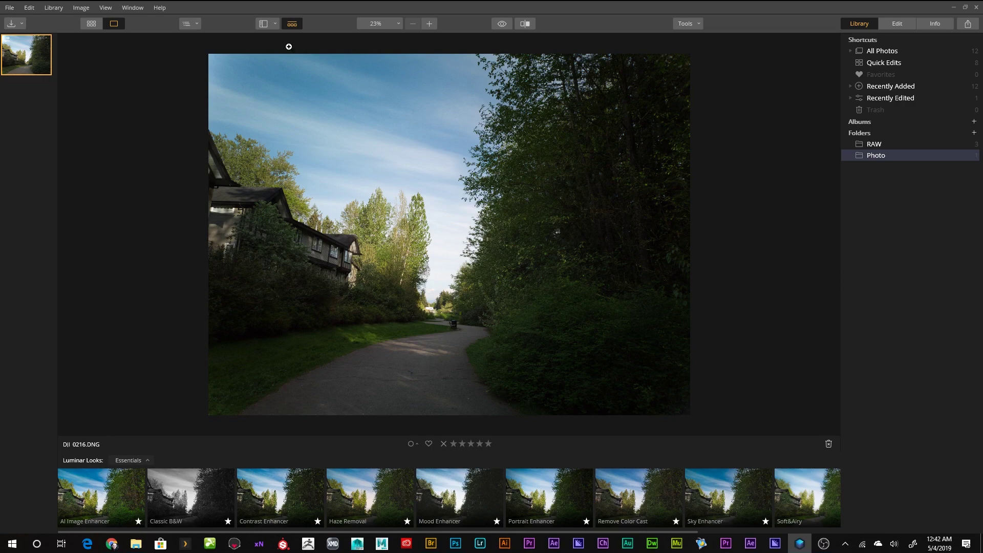
{"action": "left_click", "coordinate": [293, 24]}
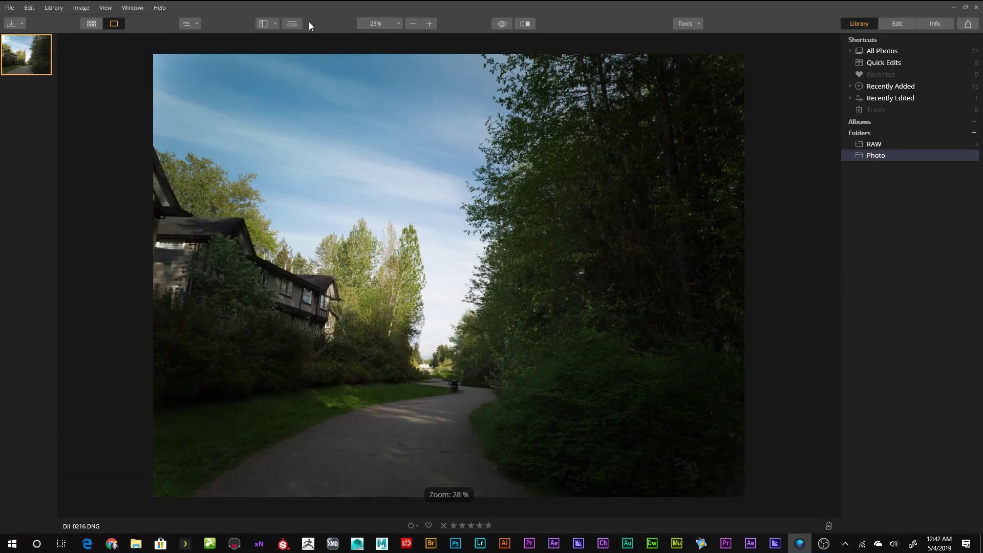
Step: Toggle the quick preview between the original and the edited photo several times
{"action": "left_click", "coordinate": [502, 24]}
{"action": "left_click", "coordinate": [502, 24]}
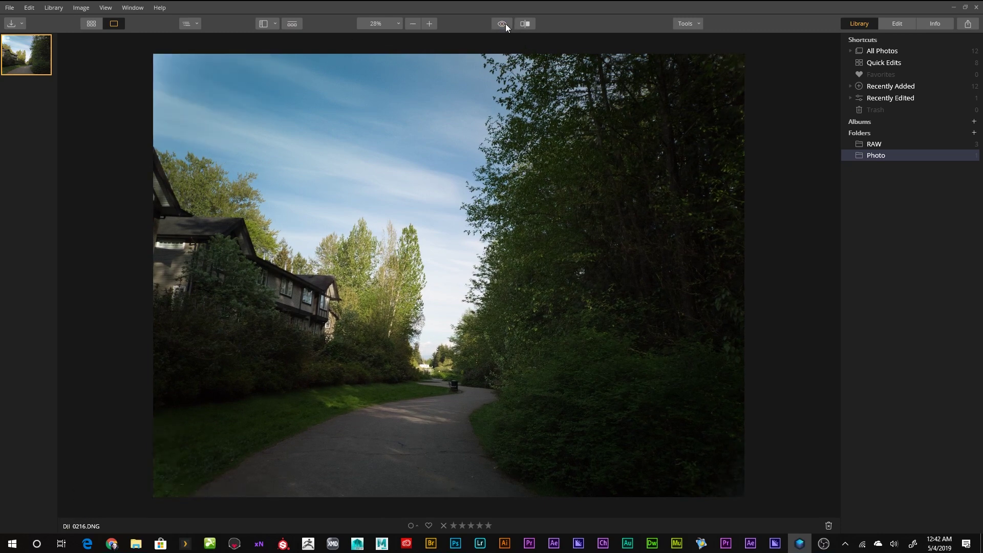
{"action": "double_click", "coordinate": [502, 23]}
{"action": "left_click", "coordinate": [503, 24]}
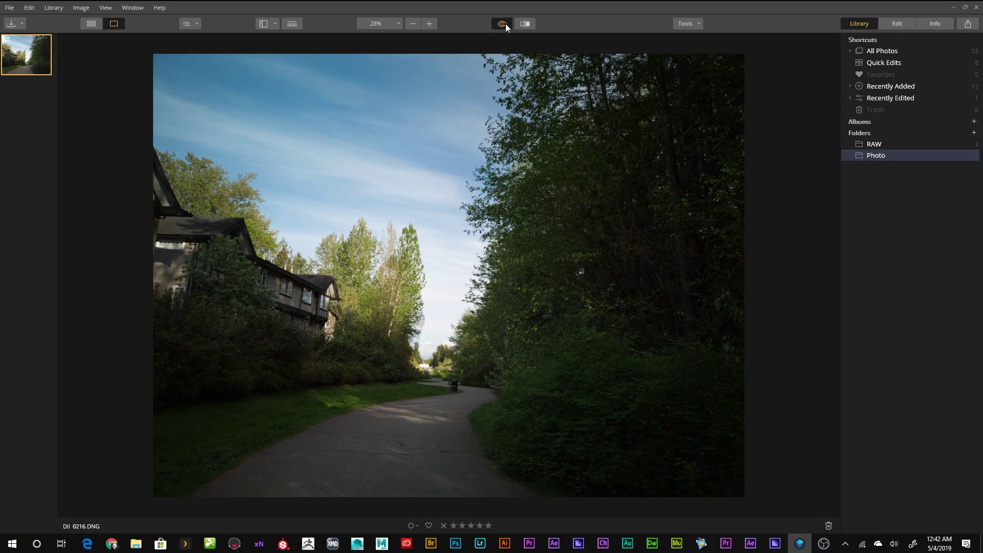
{"action": "left_click", "coordinate": [505, 24]}
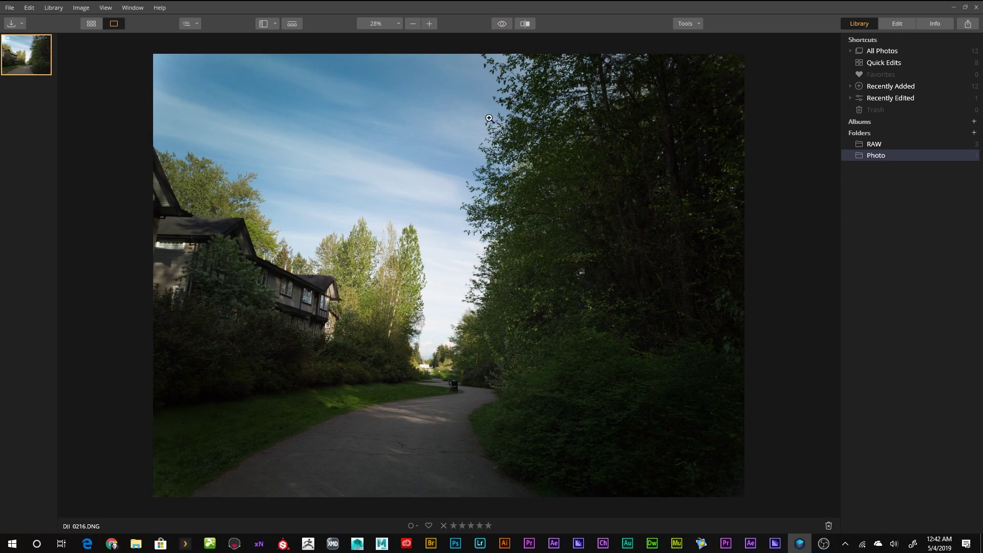
{"action": "left_click", "coordinate": [504, 24]}
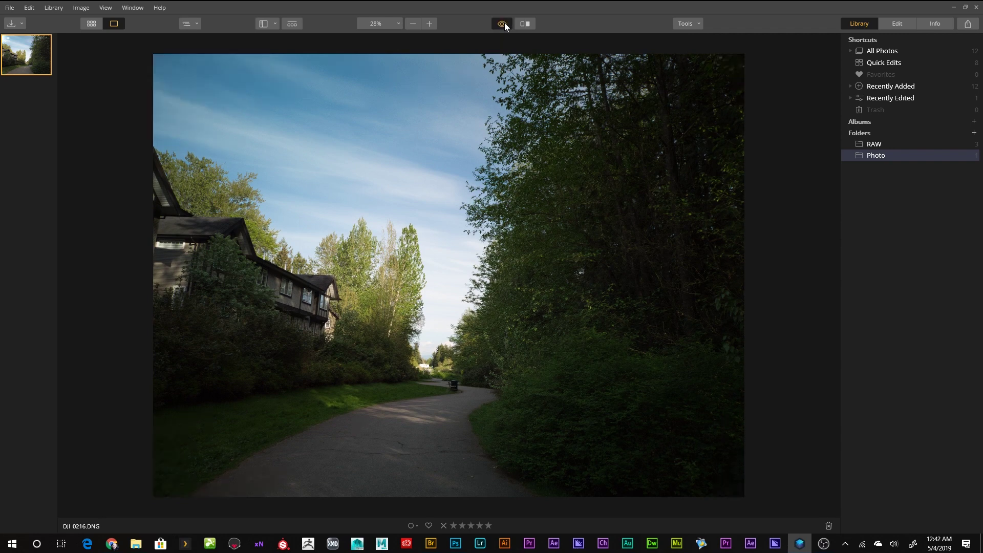
{"action": "left_click", "coordinate": [504, 23]}
{"action": "left_click", "coordinate": [504, 24]}
{"action": "left_click", "coordinate": [504, 23]}
Step: Compare the photo's before and after in split view, shifting the divider toward the image centre, and close the comparison
{"action": "left_click", "coordinate": [525, 23]}
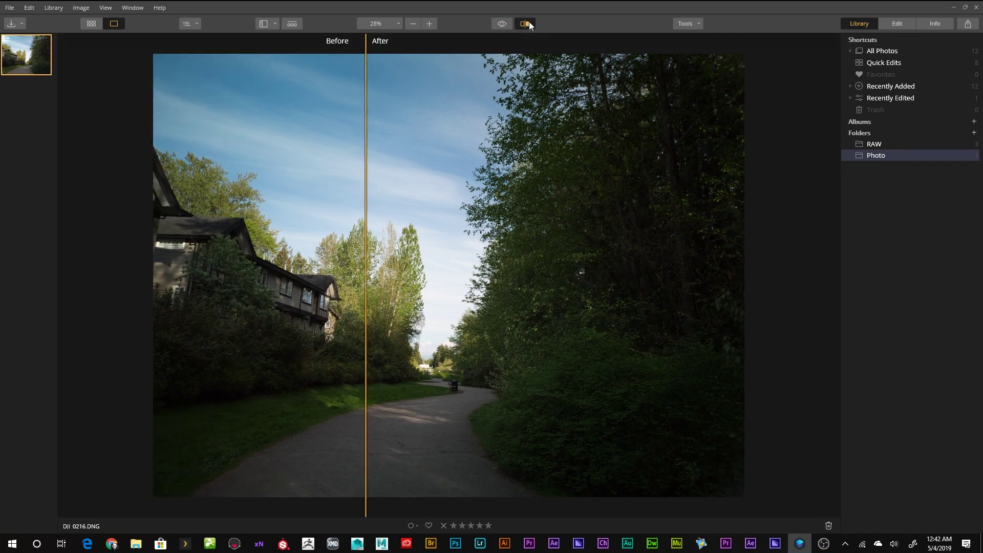
{"action": "left_click_drag", "start_coordinate": [369, 265], "coordinate": [464, 251]}
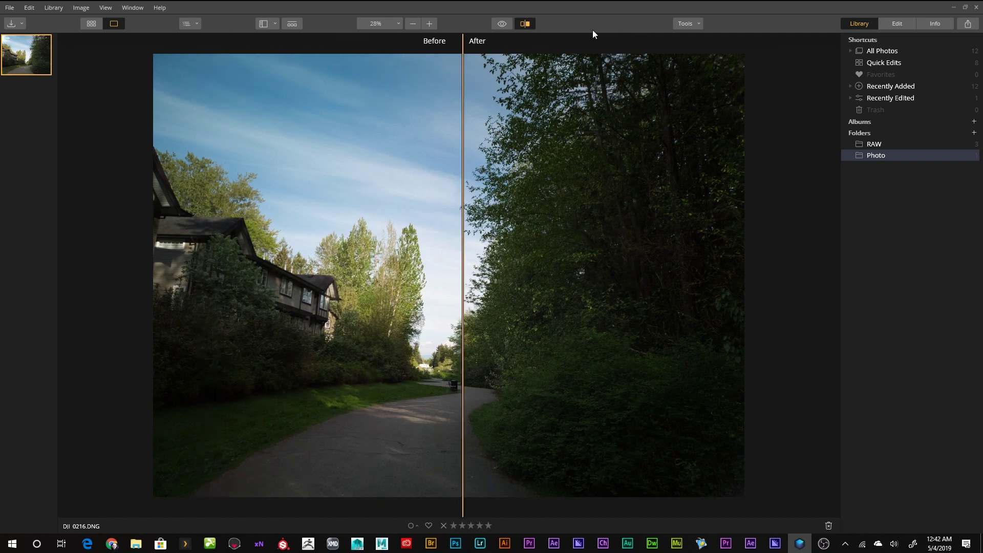
{"action": "left_click", "coordinate": [525, 24]}
Step: Examine the available image tools, the editing filters, the photo's metadata and the export and sharing options
{"action": "left_click", "coordinate": [697, 24]}
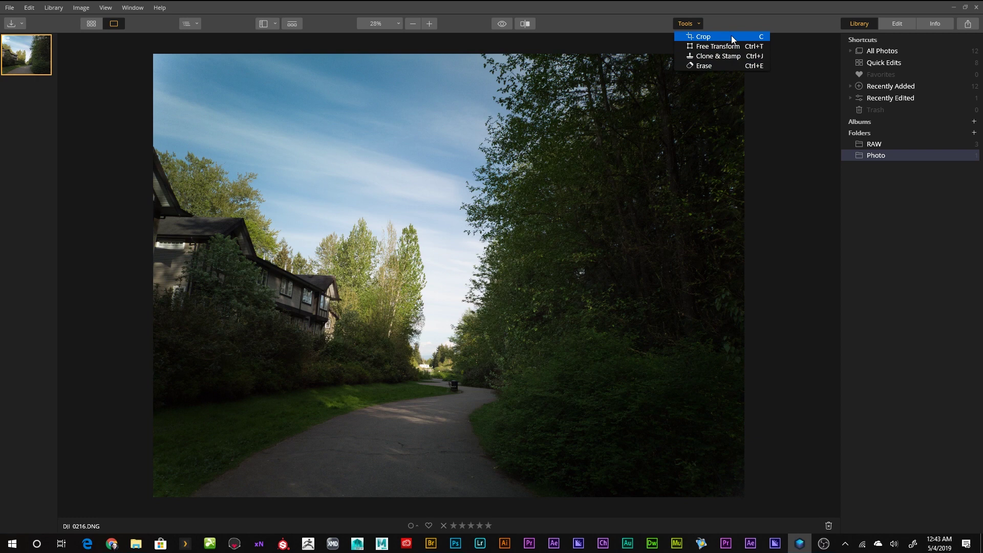
{"action": "left_click", "coordinate": [733, 2]}
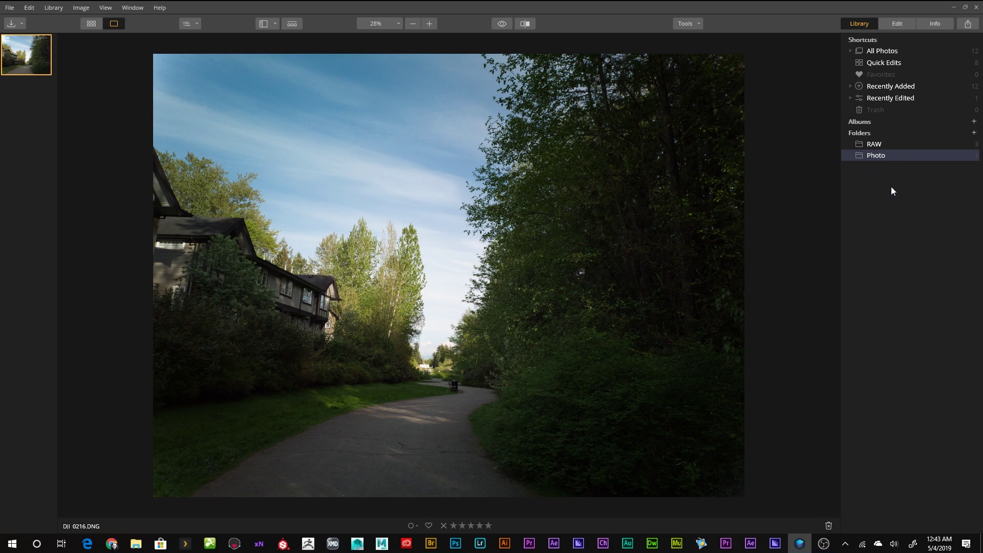
{"action": "left_click", "coordinate": [904, 25]}
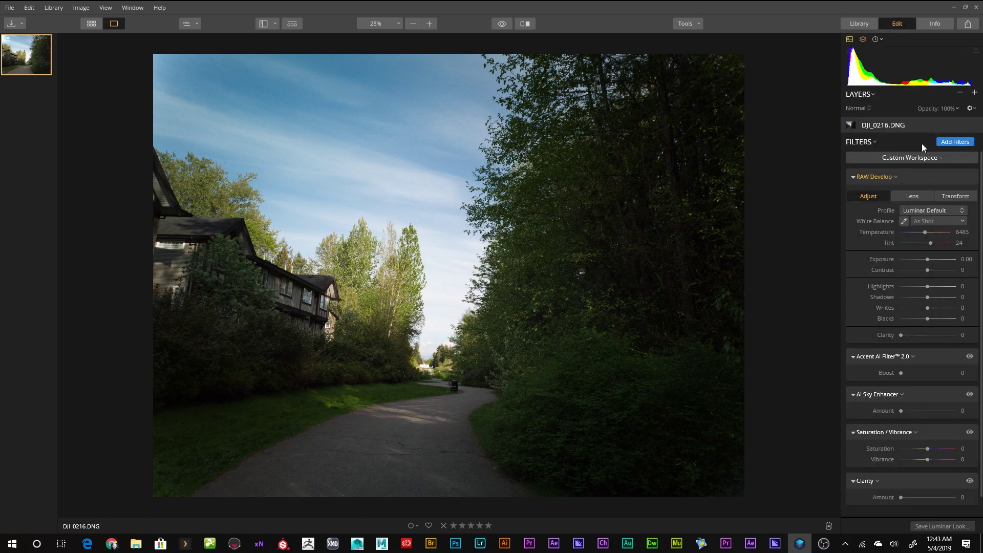
{"action": "left_click", "coordinate": [939, 23]}
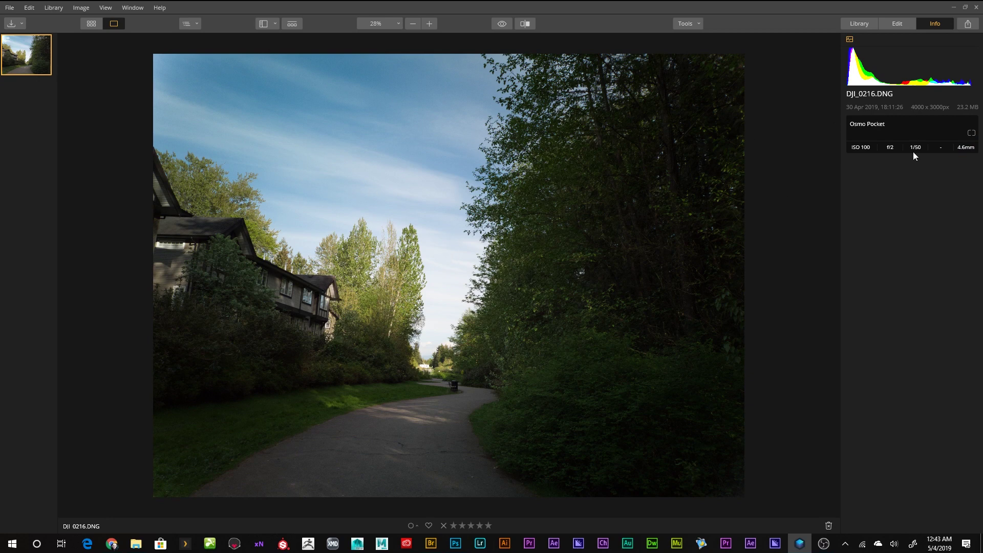
{"action": "left_click", "coordinate": [975, 26]}
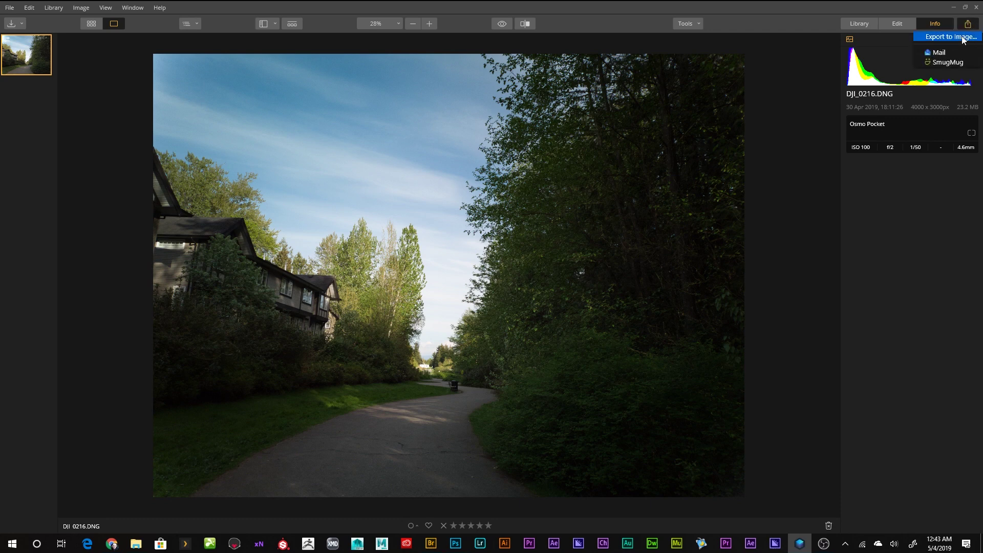
{"action": "left_click", "coordinate": [972, 24]}
Step: Return to the photo's editing filters and remove the RAW Develop filter from the custom workspace
{"action": "left_click", "coordinate": [900, 22]}
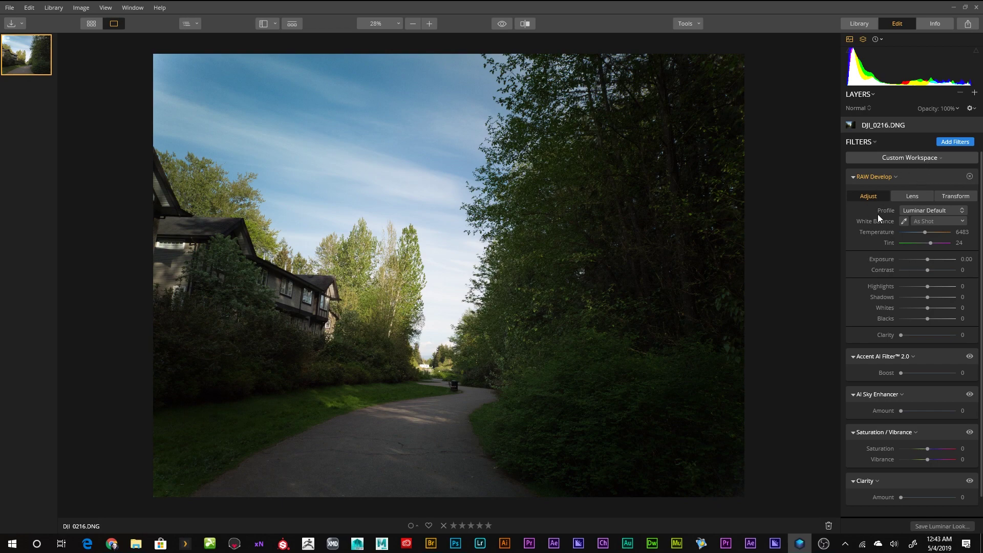
{"action": "left_click", "coordinate": [970, 177]}
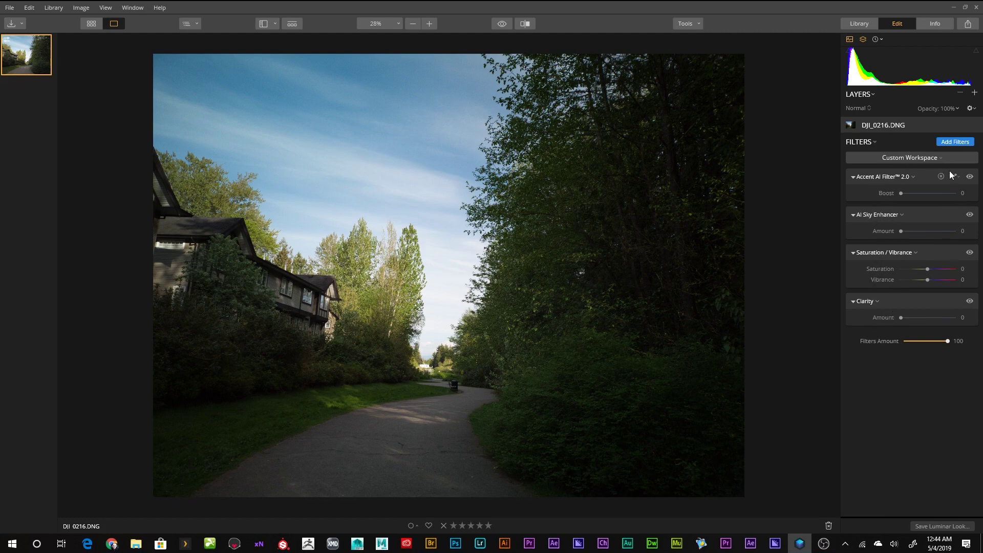
Step: Examine the available workspace presets and browse the filters catalog from the Essential through the Utility category
{"action": "left_click", "coordinate": [941, 156]}
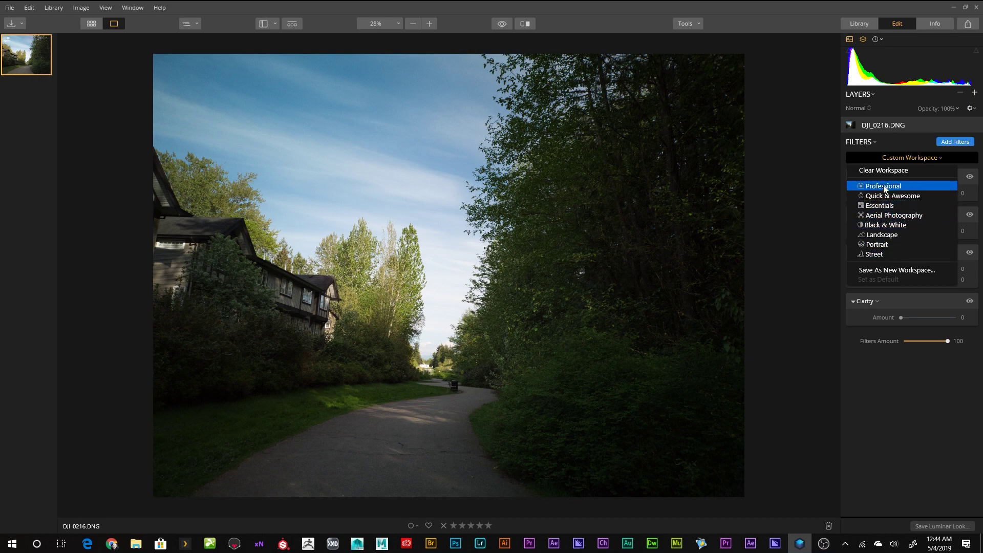
{"action": "left_click", "coordinate": [920, 363]}
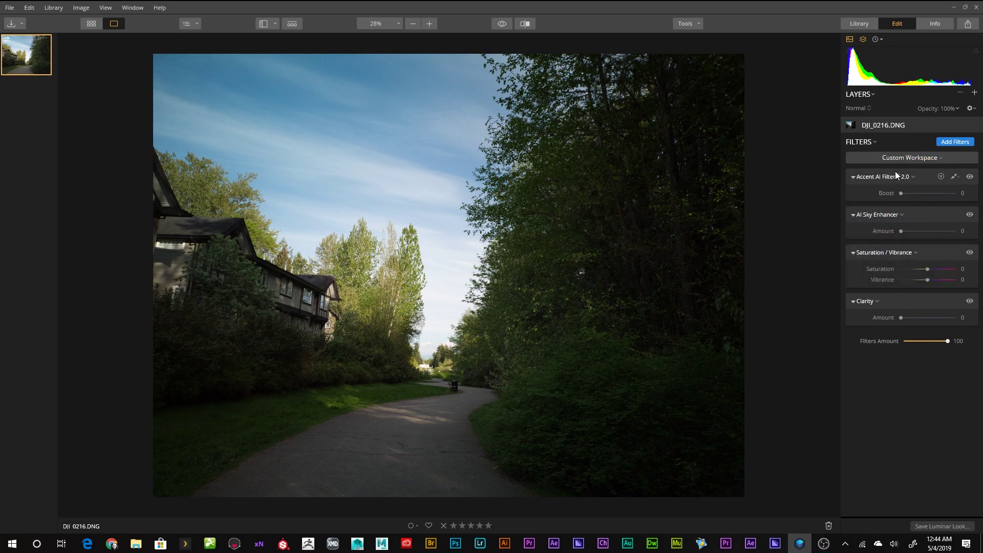
{"action": "left_click", "coordinate": [957, 143]}
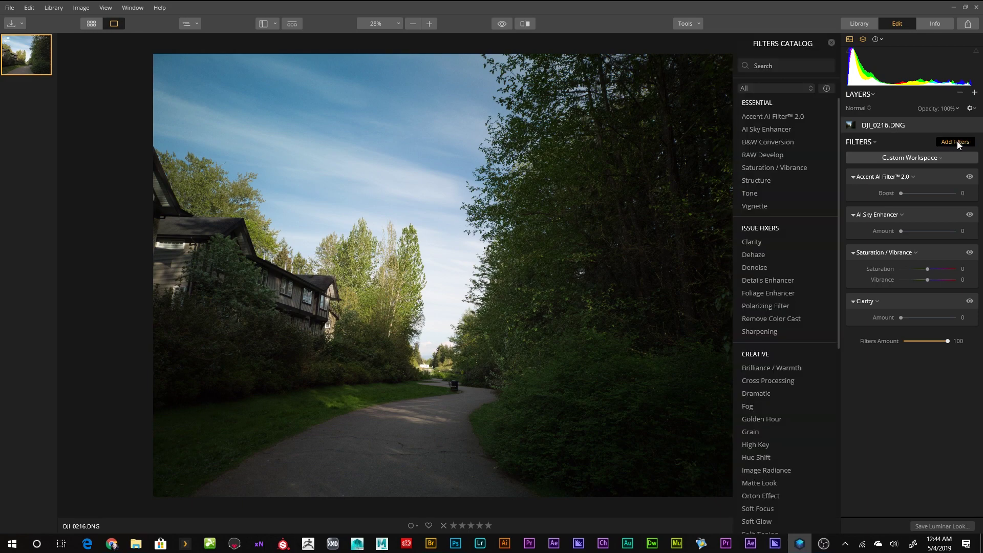
{"action": "left_click", "coordinate": [783, 88]}
{"action": "left_click", "coordinate": [778, 103]}
{"action": "scroll", "coordinate": [796, 318], "scroll_direction": "down", "scroll_amount": 6}
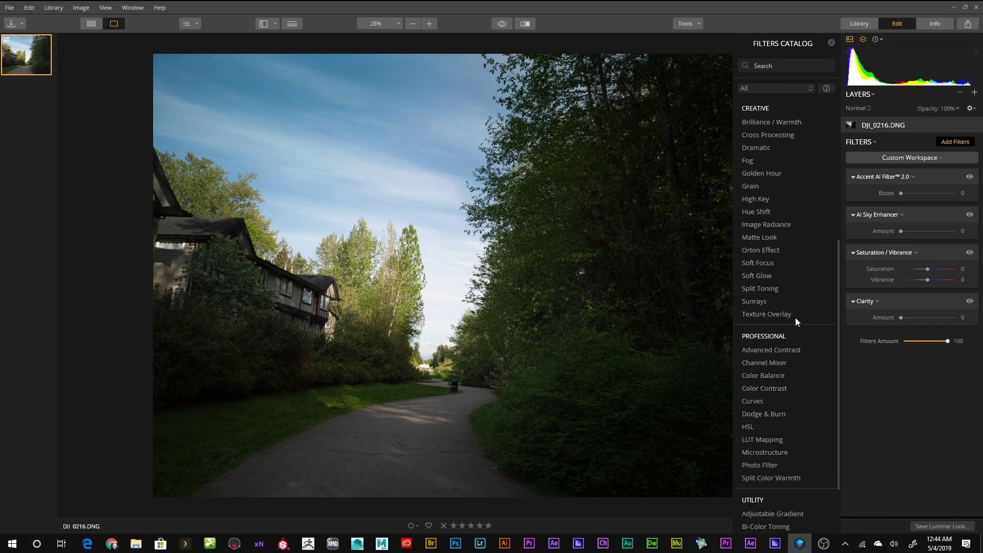
{"action": "scroll", "coordinate": [793, 318], "scroll_direction": "up", "scroll_amount": 6}
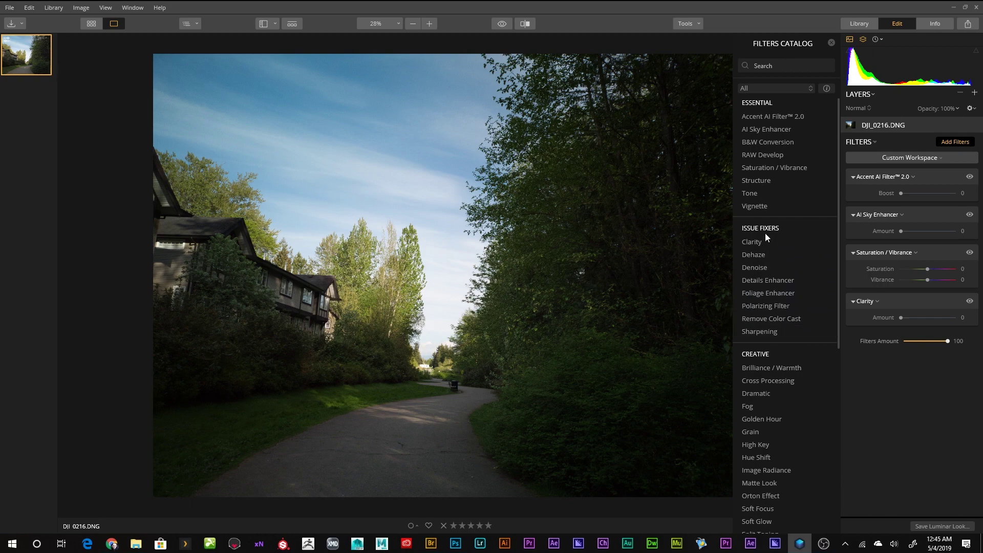
{"action": "scroll", "coordinate": [792, 277], "scroll_direction": "down", "scroll_amount": 5}
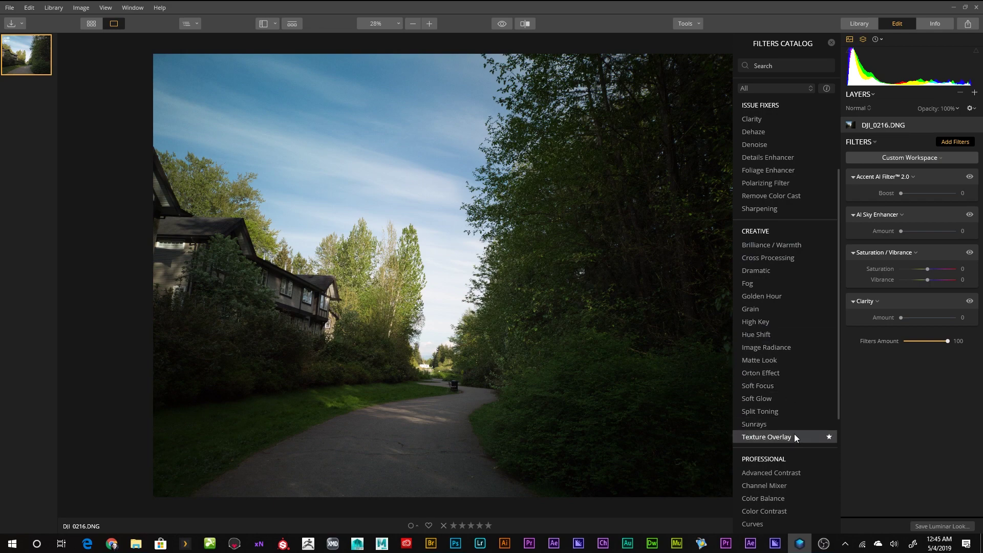
{"action": "scroll", "coordinate": [782, 307], "scroll_direction": "down", "scroll_amount": 5}
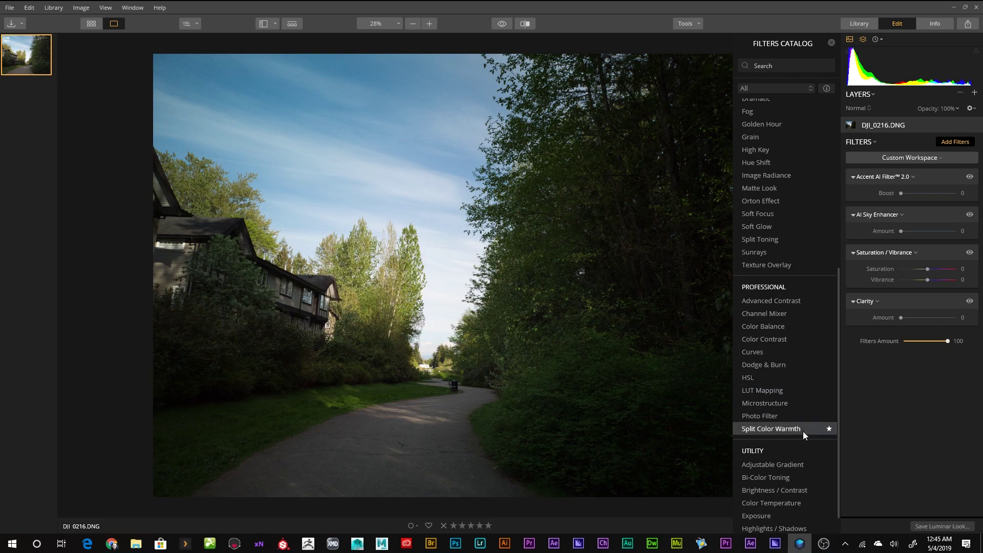
{"action": "scroll", "coordinate": [809, 412], "scroll_direction": "down", "scroll_amount": 1}
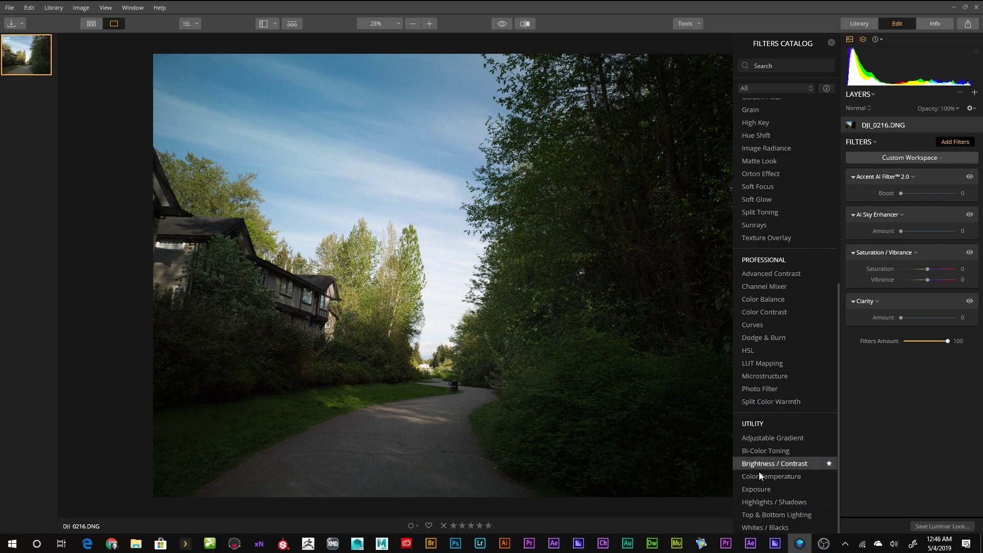
{"action": "scroll", "coordinate": [760, 277], "scroll_direction": "up", "scroll_amount": 6}
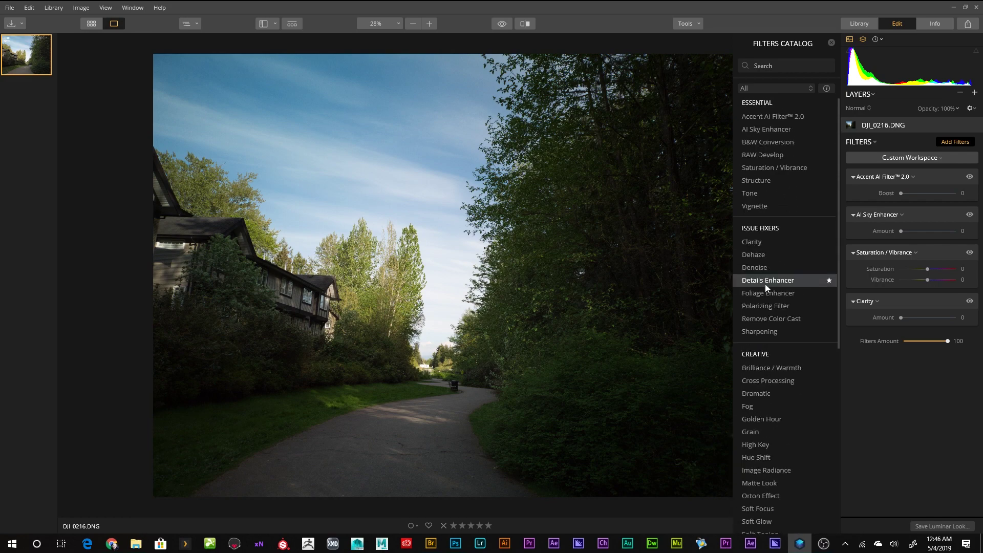
Step: Add the RAW Develop filter and disable its Lens Distortion, Chromatic Aberration and Defringe auto corrections, ending on its basic adjustments
{"action": "left_click", "coordinate": [773, 154]}
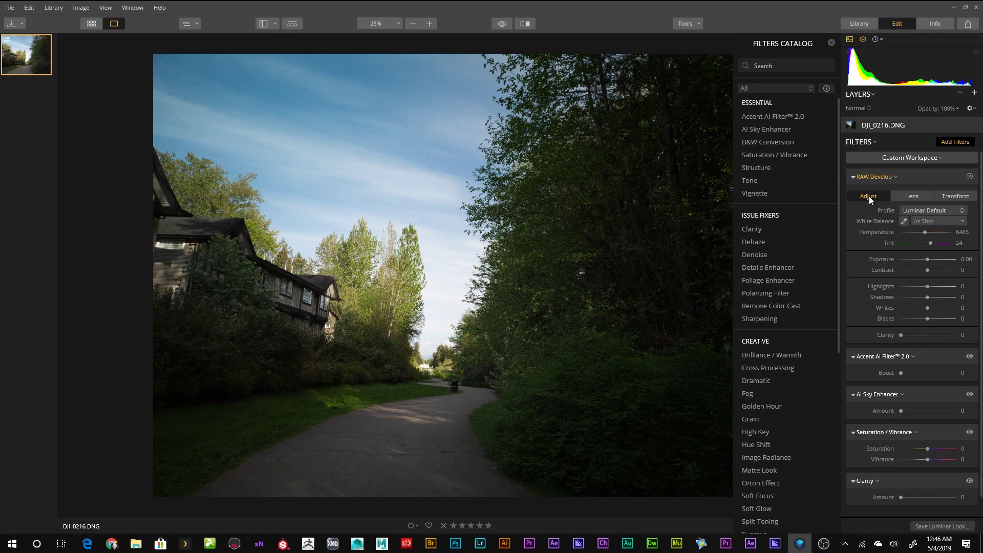
{"action": "left_click", "coordinate": [917, 196]}
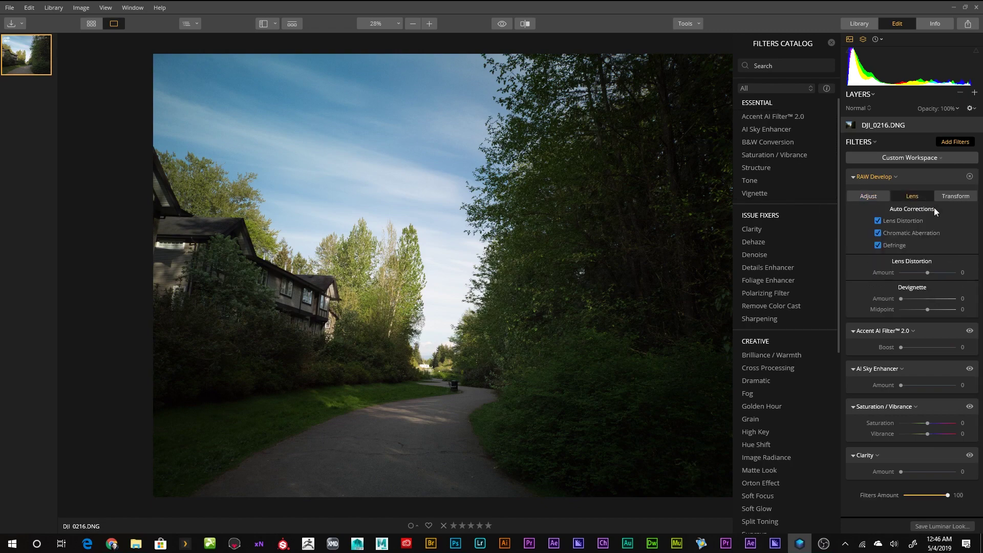
{"action": "left_click", "coordinate": [878, 234]}
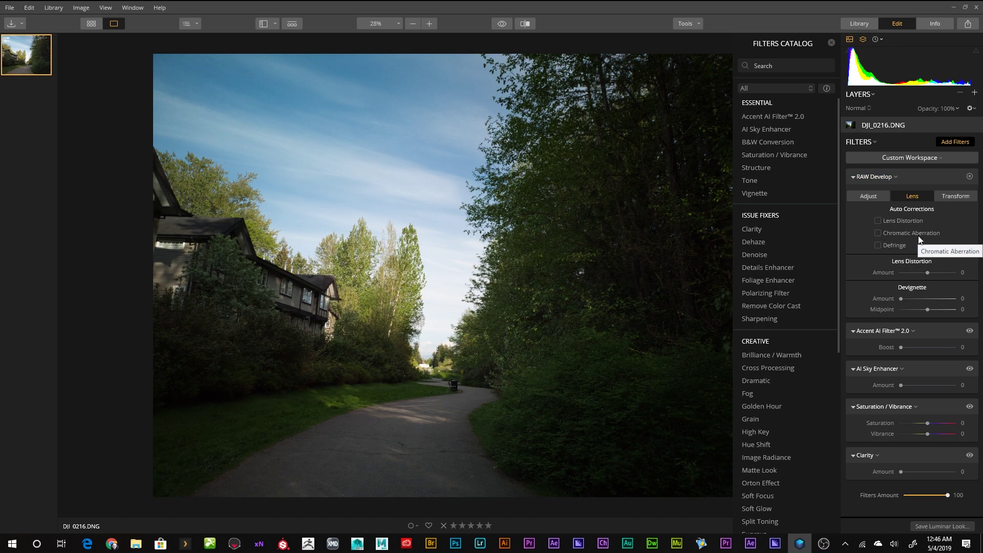
{"action": "left_click", "coordinate": [959, 199]}
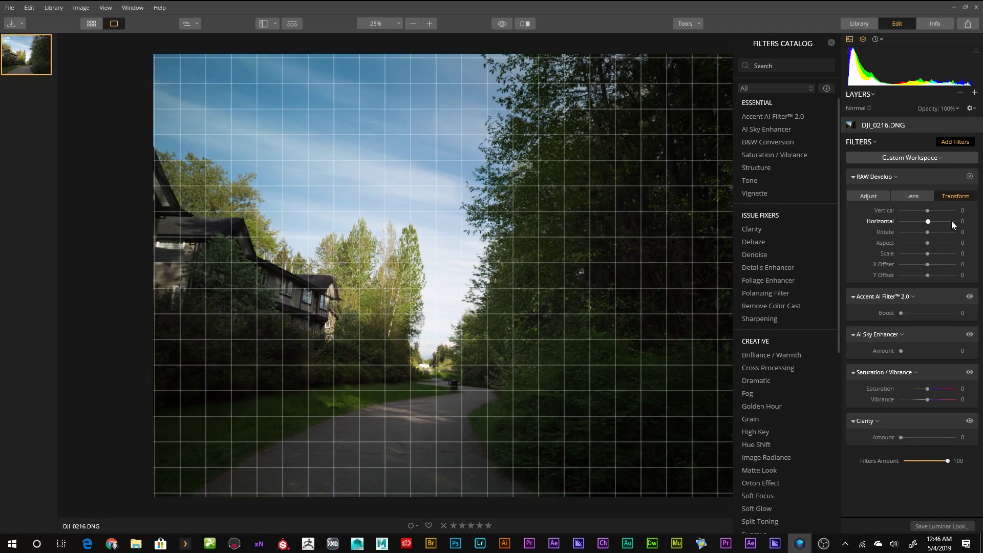
{"action": "left_click", "coordinate": [868, 197]}
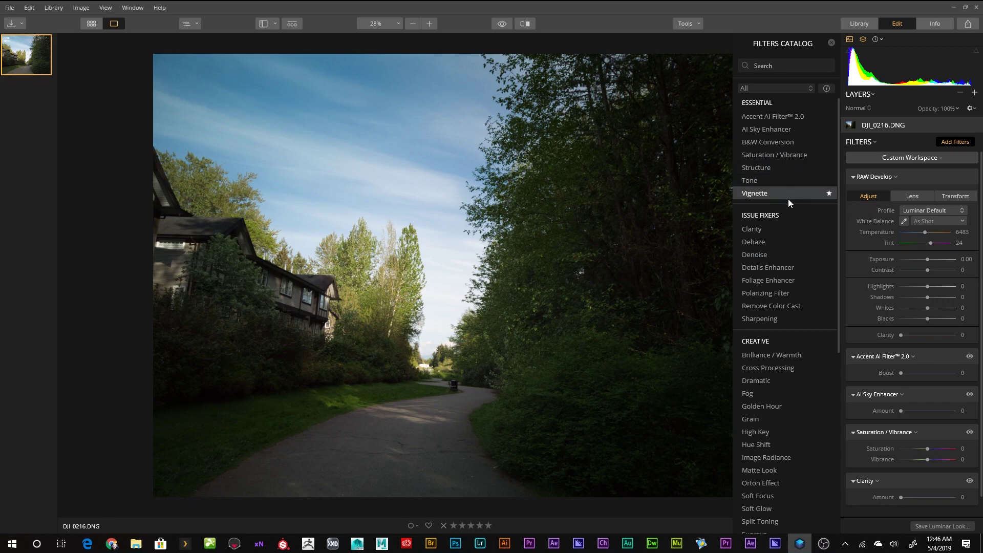
Step: Add another Clarity filter and a Dehaze filter from the Issue Fixers category to the workspace
{"action": "left_click", "coordinate": [764, 229]}
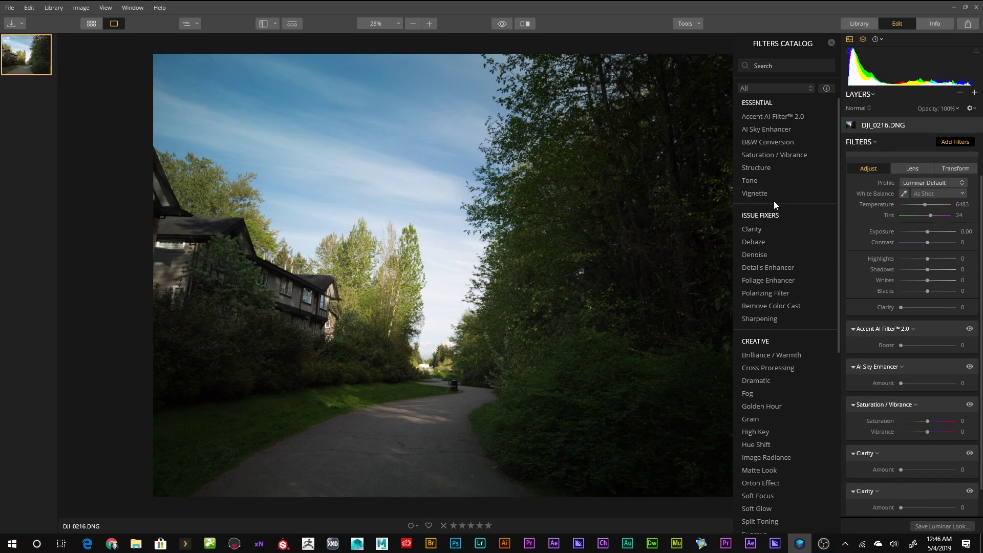
{"action": "left_click", "coordinate": [765, 243]}
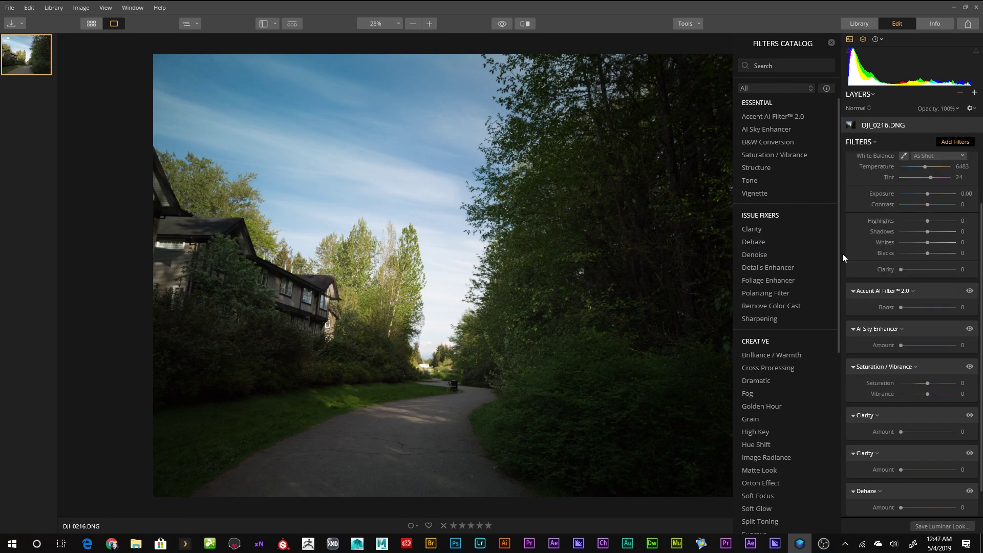
{"action": "scroll", "coordinate": [919, 474], "scroll_direction": "down", "scroll_amount": 1}
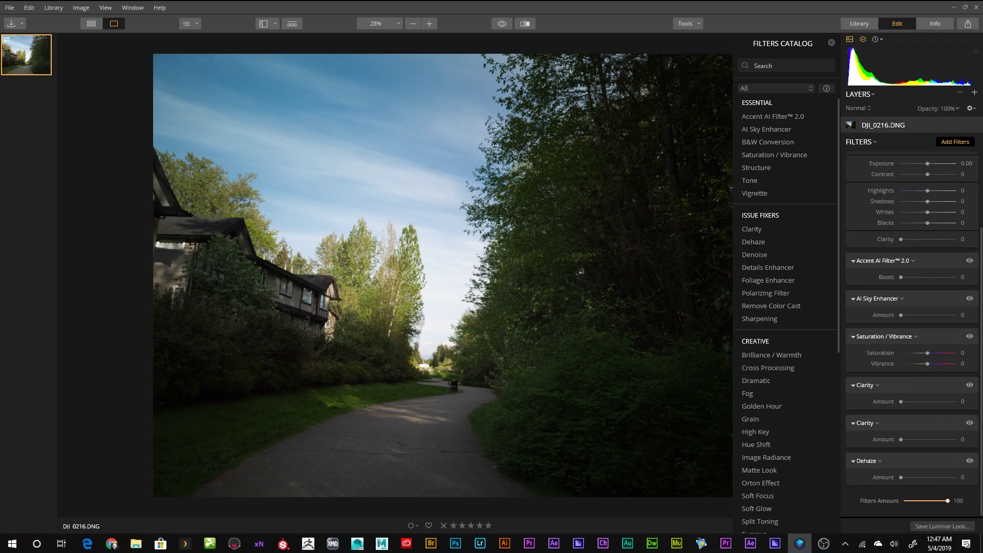
Step: Set RAW Develop's Highlights to -72, Shadows to 45 and Exposure to 0.49, leaving Contrast at 0
{"action": "scroll", "coordinate": [917, 394], "scroll_direction": "up", "scroll_amount": 3}
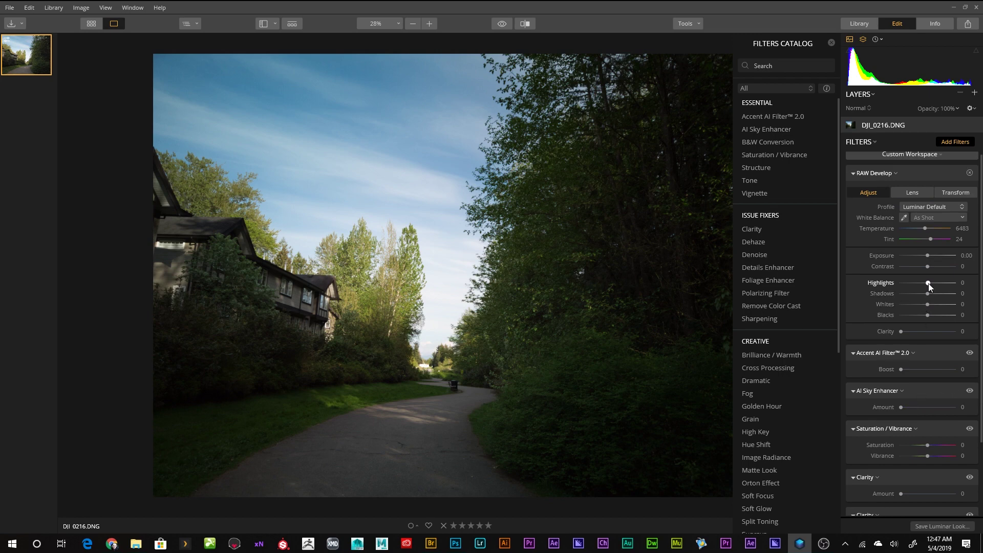
{"action": "left_click_drag", "start_coordinate": [925, 284], "coordinate": [908, 287]}
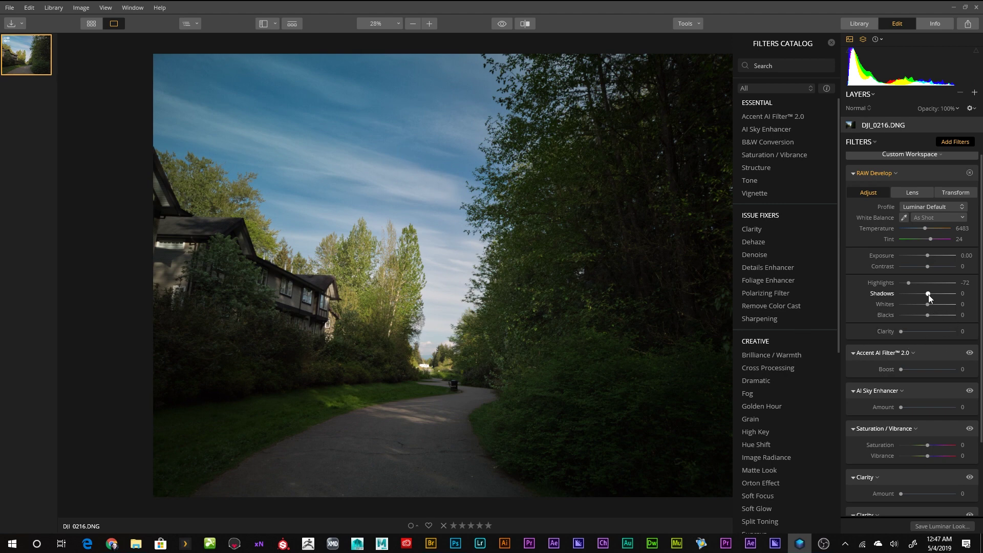
{"action": "left_click_drag", "start_coordinate": [930, 294], "coordinate": [944, 297]}
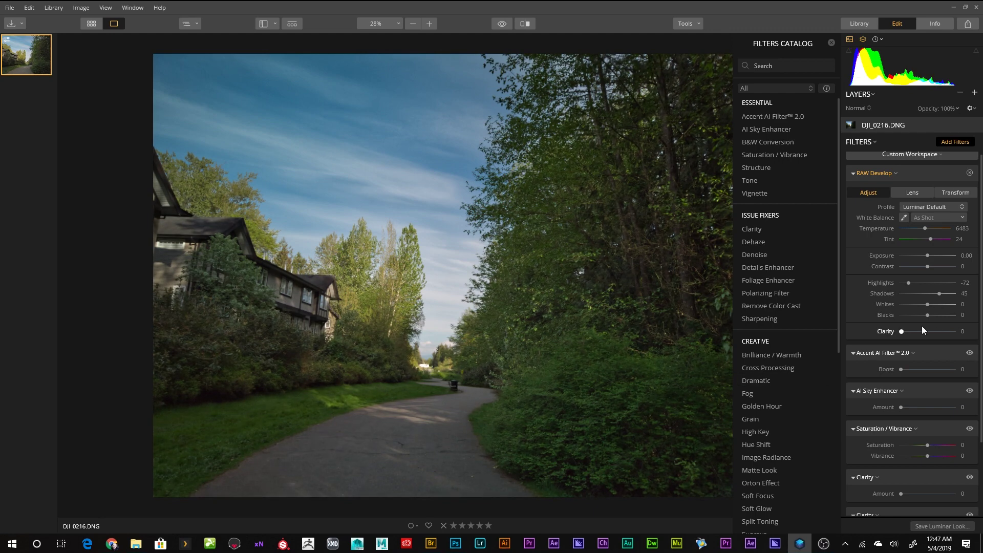
{"action": "left_click_drag", "start_coordinate": [934, 266], "coordinate": [932, 266]}
{"action": "left_click", "coordinate": [939, 267]}
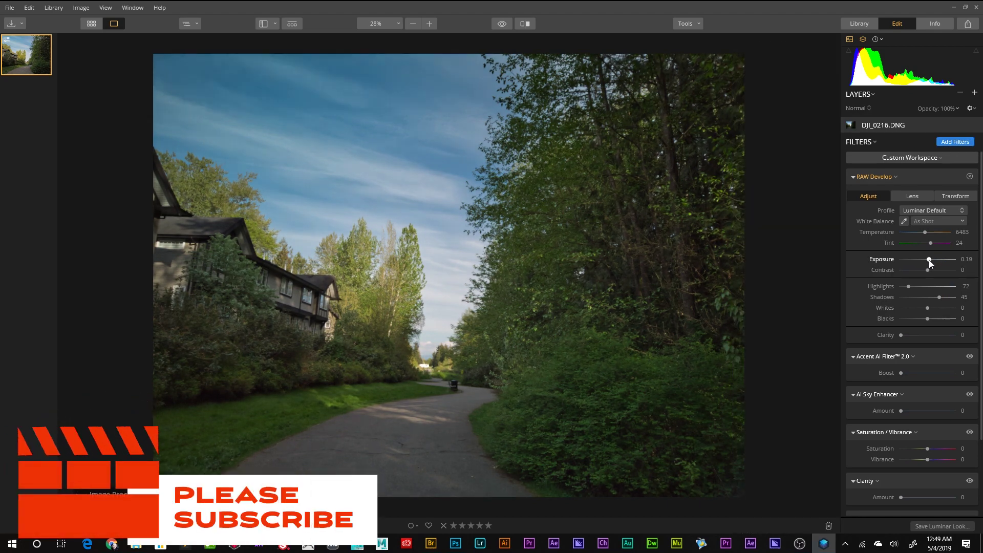
{"action": "left_click_drag", "start_coordinate": [928, 259], "coordinate": [929, 259]}
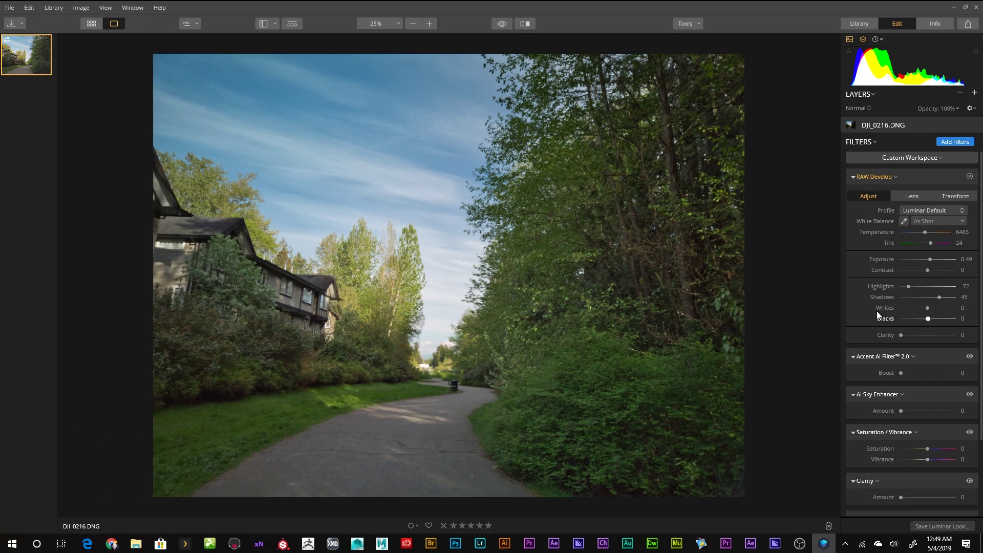
Step: Set RAW Develop's Clarity to 53 and the Accent AI Filter's Boost to 100
{"action": "left_click_drag", "start_coordinate": [902, 334], "coordinate": [937, 333]}
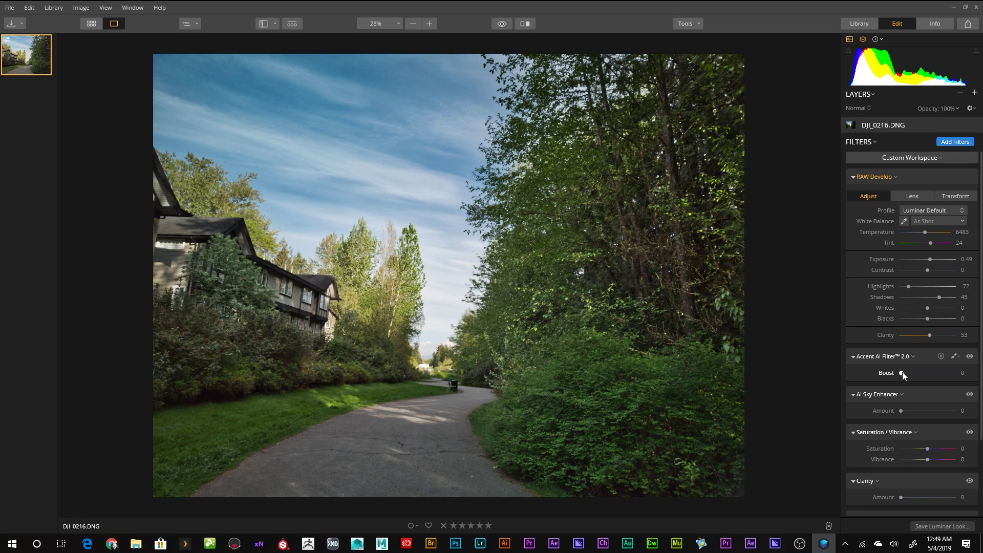
{"action": "left_click_drag", "start_coordinate": [902, 374], "coordinate": [962, 376]}
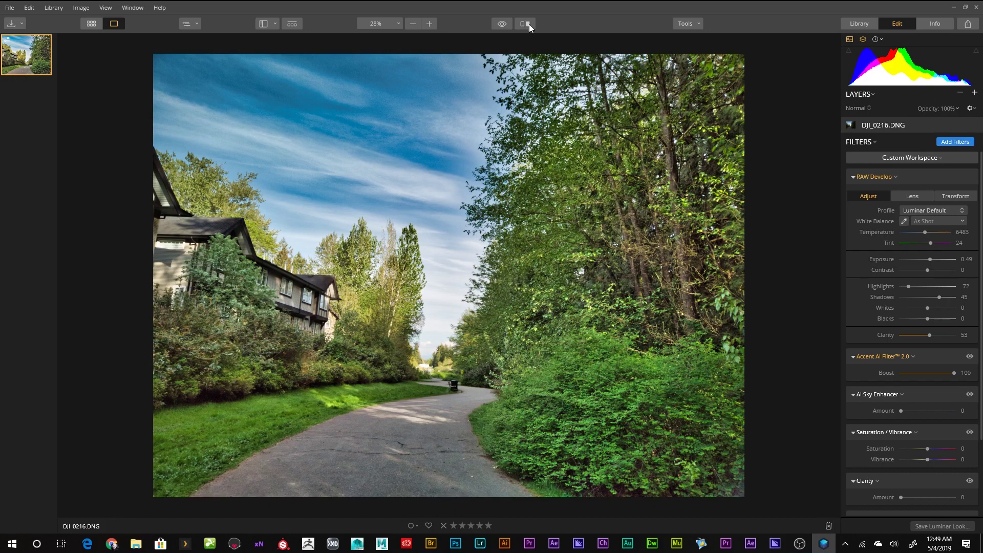
Step: Compare the edited photo with the original using the quick preview and the split view, sweeping the divider across the image
{"action": "left_click", "coordinate": [502, 23]}
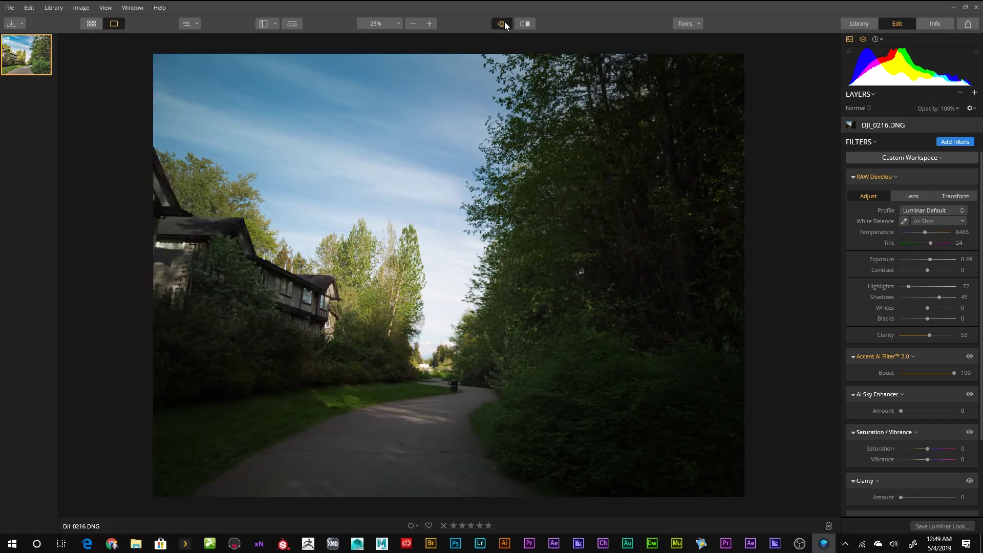
{"action": "left_click", "coordinate": [504, 24]}
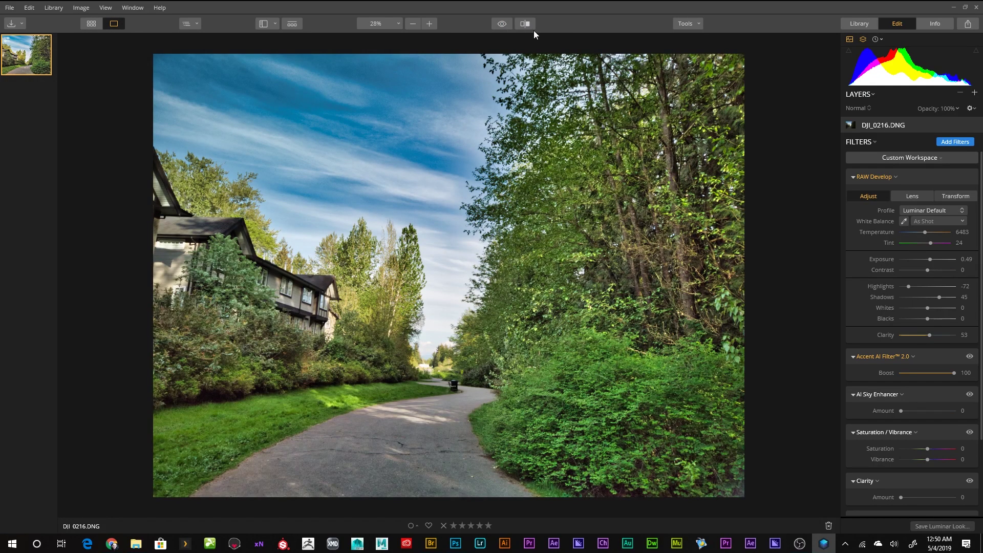
{"action": "left_click", "coordinate": [524, 24]}
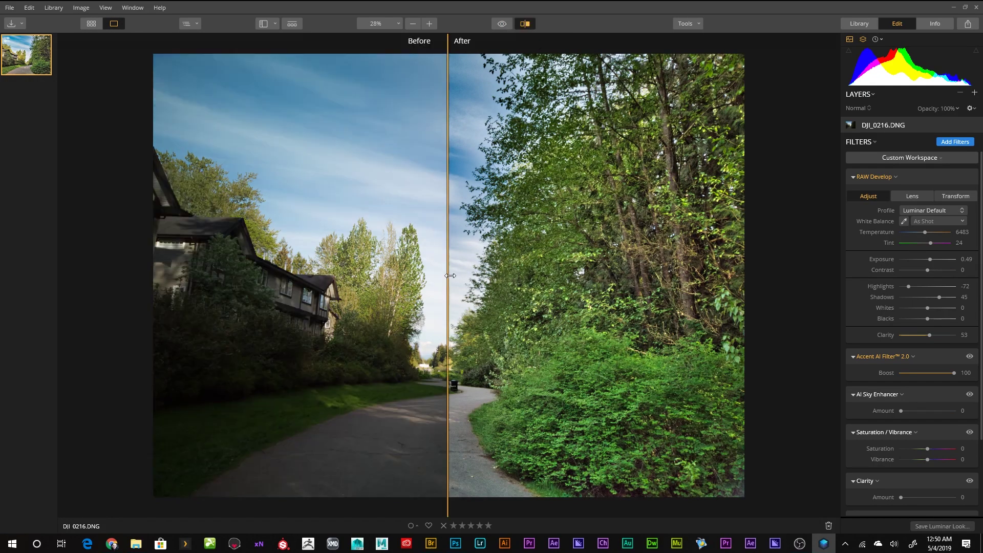
{"action": "left_click_drag", "start_coordinate": [454, 276], "coordinate": [692, 254]}
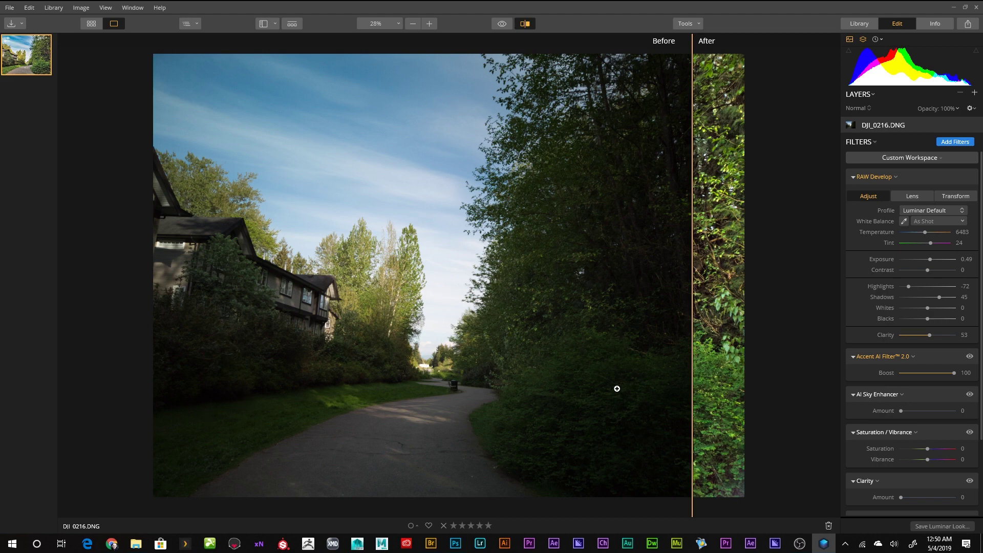
{"action": "left_click_drag", "start_coordinate": [695, 436], "coordinate": [246, 429]}
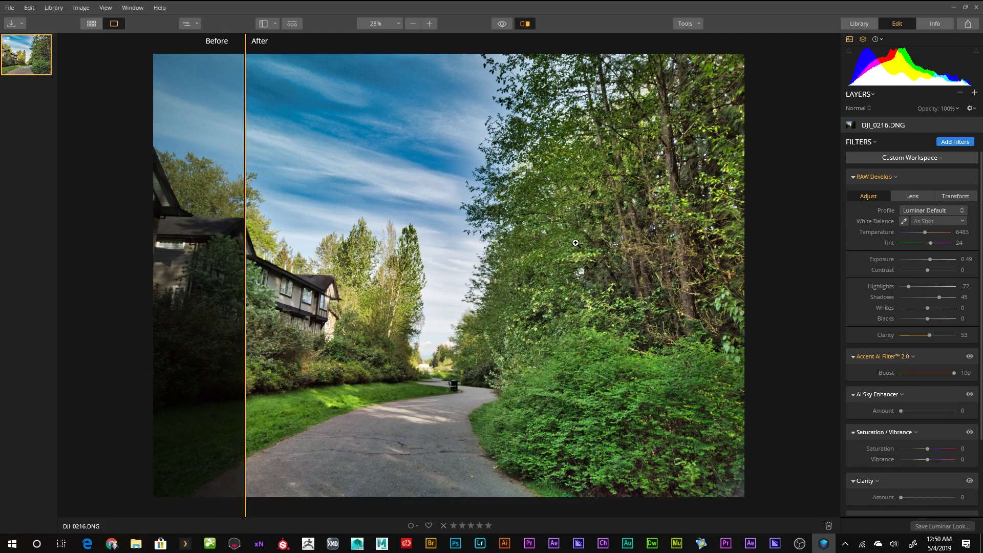
{"action": "left_click", "coordinate": [524, 24]}
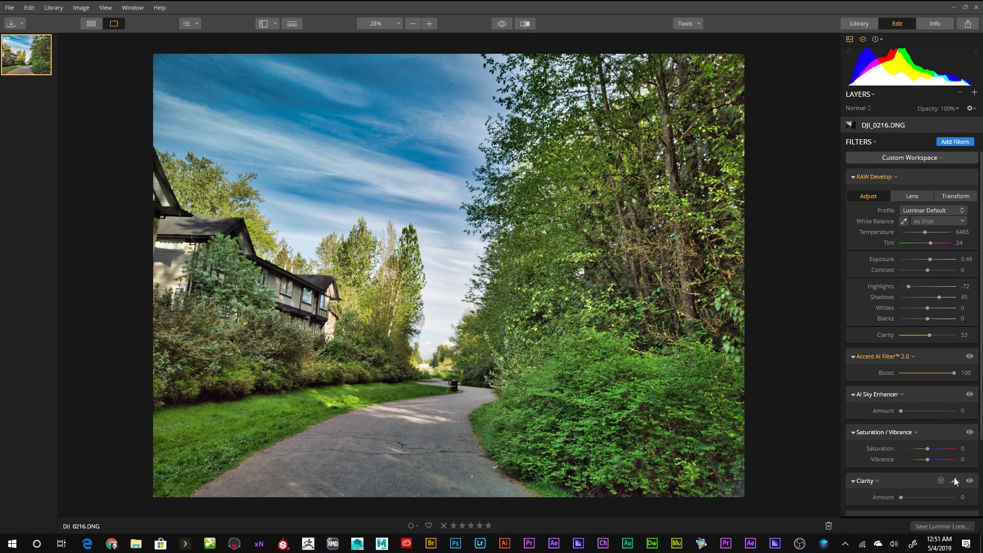
Step: Set the first Clarity filter's Amount to 32 and remove the duplicate Clarity filter
{"action": "mouse_move", "coordinate": [902, 497]}
{"action": "left_mouse_down"}
{"action": "mouse_move", "coordinate": [928, 499]}
{"action": "mouse_move", "coordinate": [918, 499]}
{"action": "left_mouse_up"}
{"action": "scroll", "coordinate": [923, 429], "scroll_direction": "down", "scroll_amount": 1}
{"action": "scroll", "coordinate": [923, 428], "scroll_direction": "down", "scroll_amount": 1}
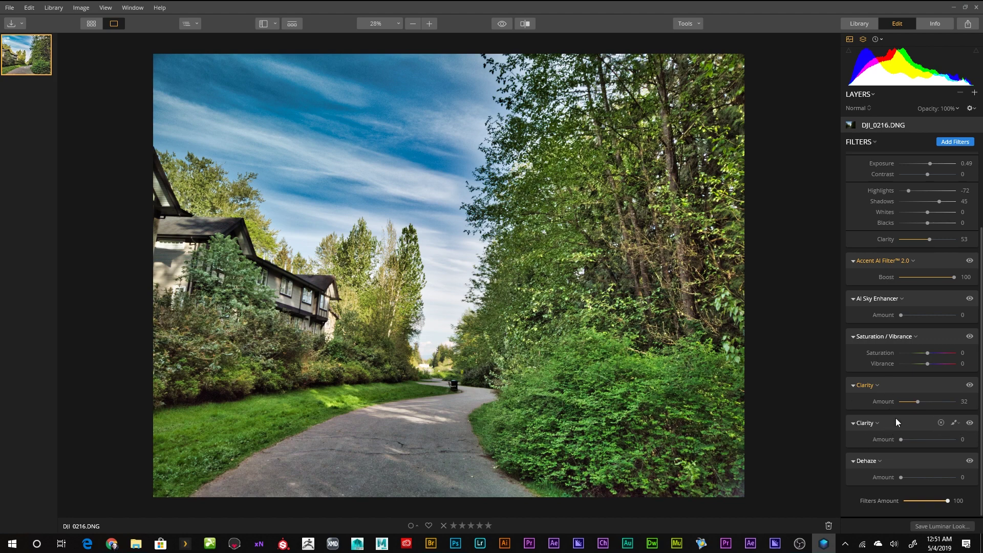
{"action": "left_click", "coordinate": [940, 423]}
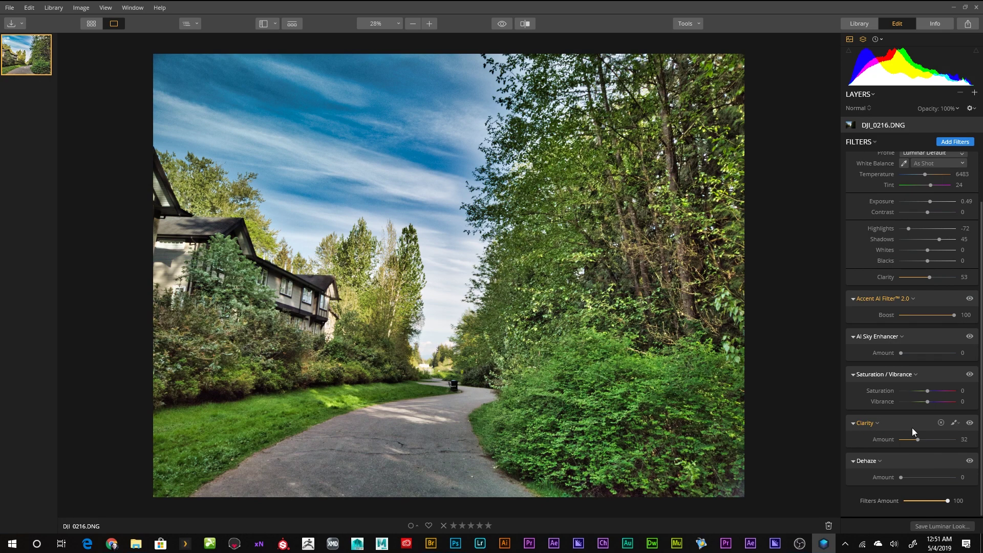
Step: Toggle the Clarity filter off and on to check its effect, and open its masking options
{"action": "left_click", "coordinate": [970, 423]}
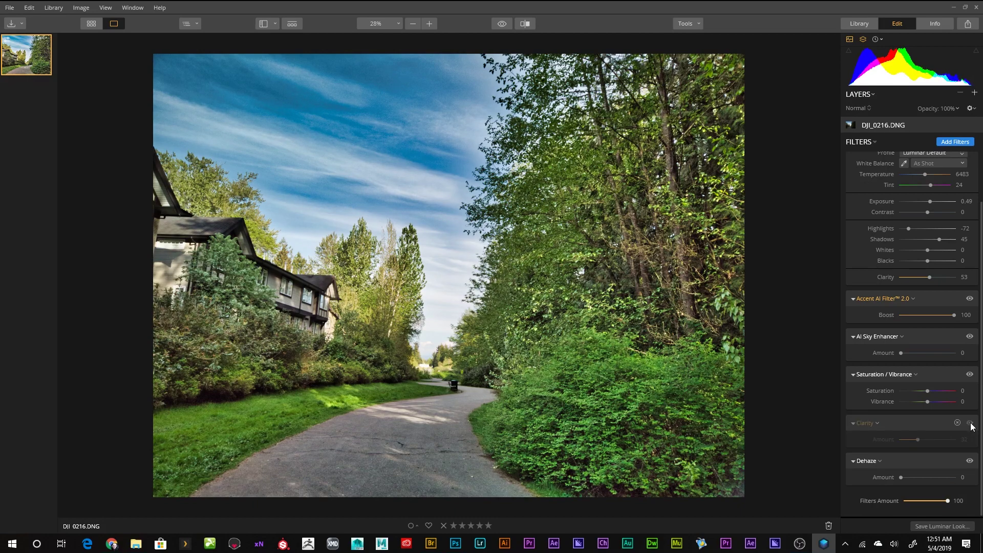
{"action": "left_click", "coordinate": [970, 423]}
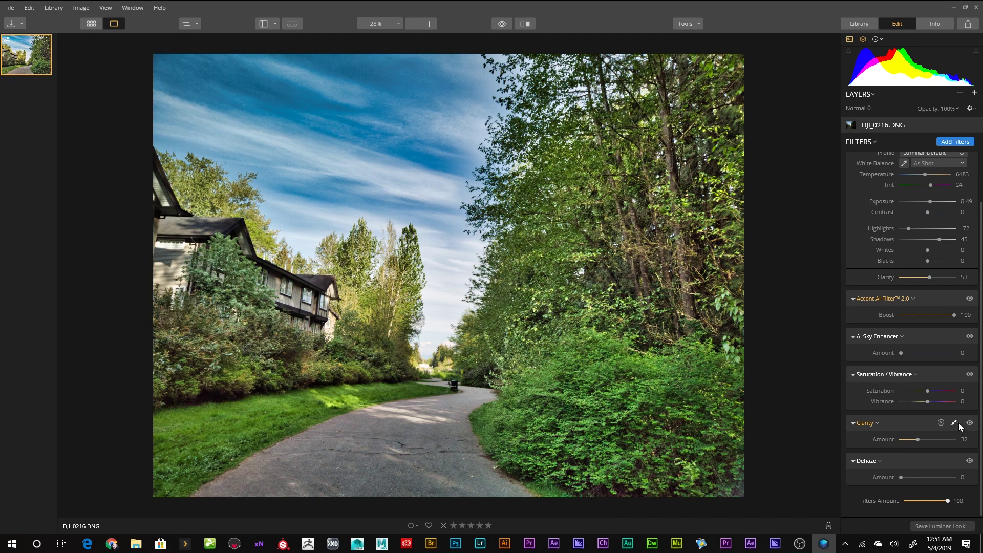
{"action": "left_click", "coordinate": [955, 423]}
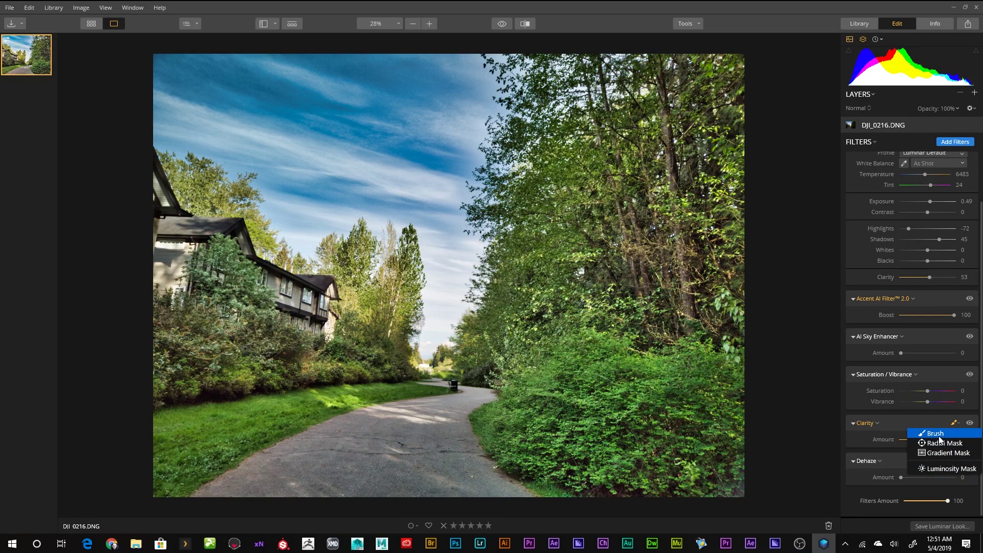
Step: Set the Dehaze Amount to 50 and the AI Sky Enhancer Amount to 57
{"action": "left_click", "coordinate": [895, 422]}
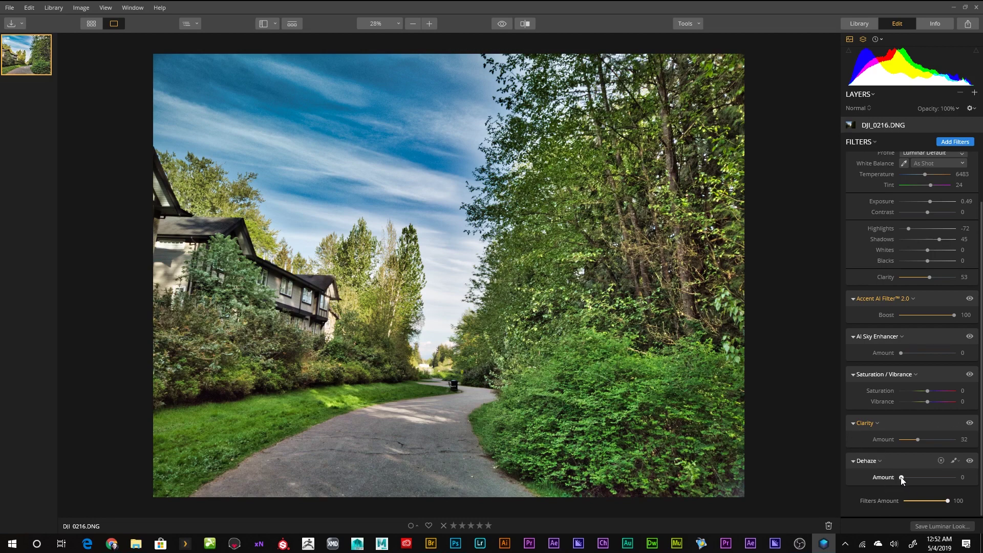
{"action": "left_click_drag", "start_coordinate": [902, 478], "coordinate": [927, 479]}
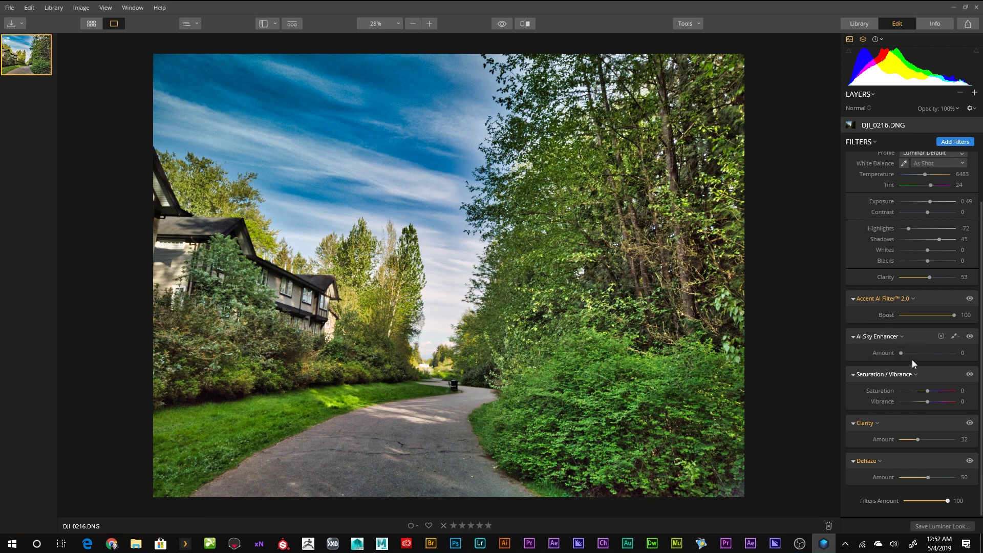
{"action": "left_click_drag", "start_coordinate": [902, 353], "coordinate": [943, 357]}
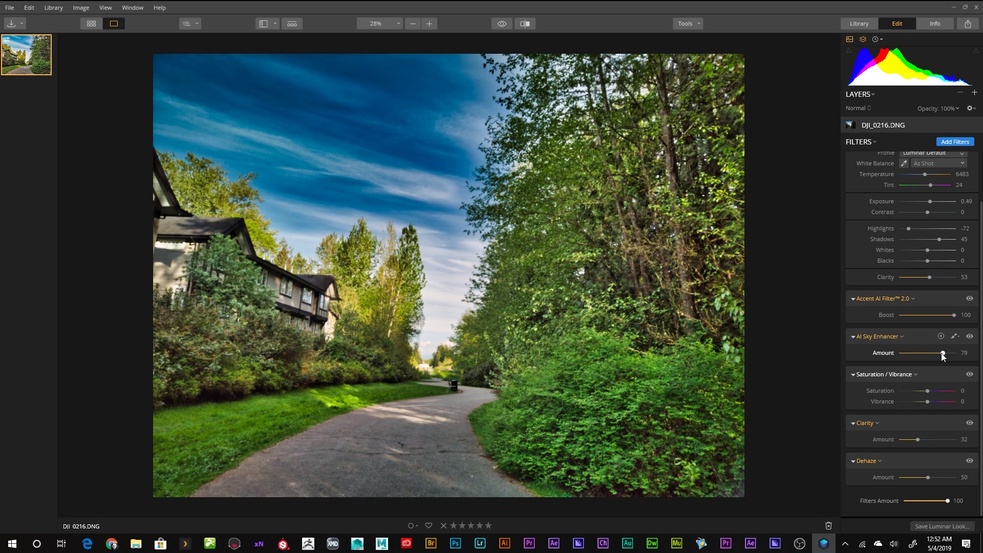
{"action": "left_click_drag", "start_coordinate": [943, 357], "coordinate": [931, 354]}
Step: Set Accent AI Boost to 100, AI Sky Enhancer to 94, Clarity to 0, Dehaze to 3, Saturation to 21 and Vibrance to 14
{"action": "left_click", "coordinate": [922, 316]}
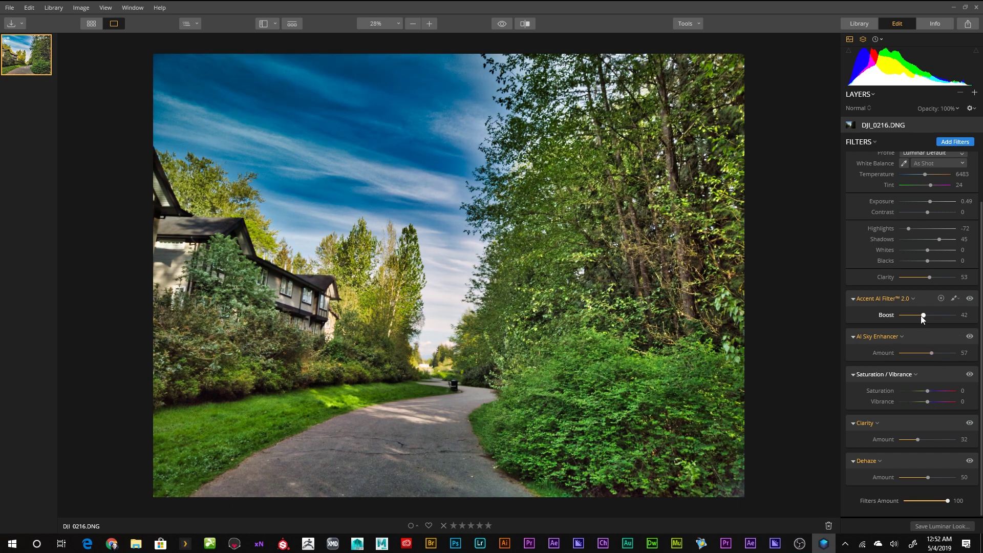
{"action": "left_click_drag", "start_coordinate": [922, 318], "coordinate": [920, 319]}
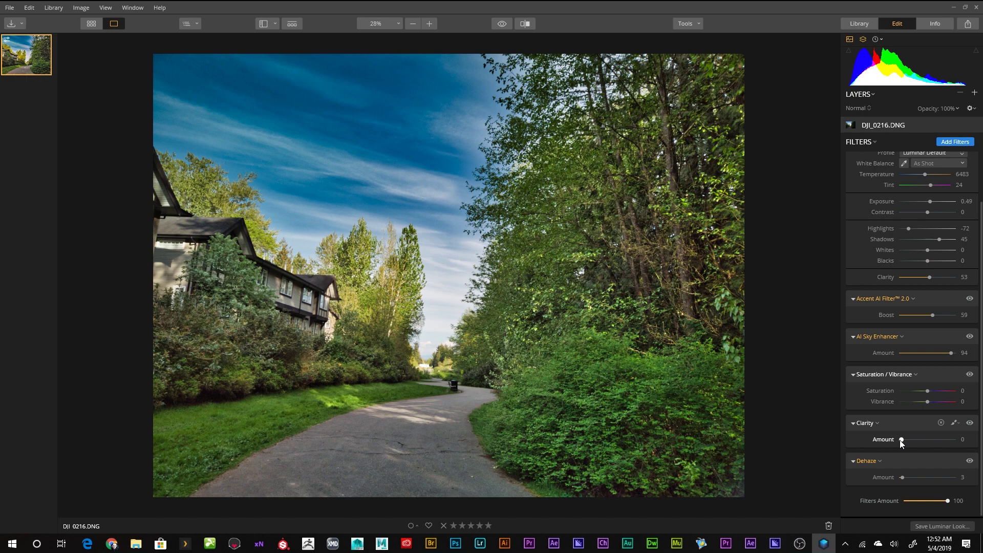
{"action": "left_click", "coordinate": [953, 315]}
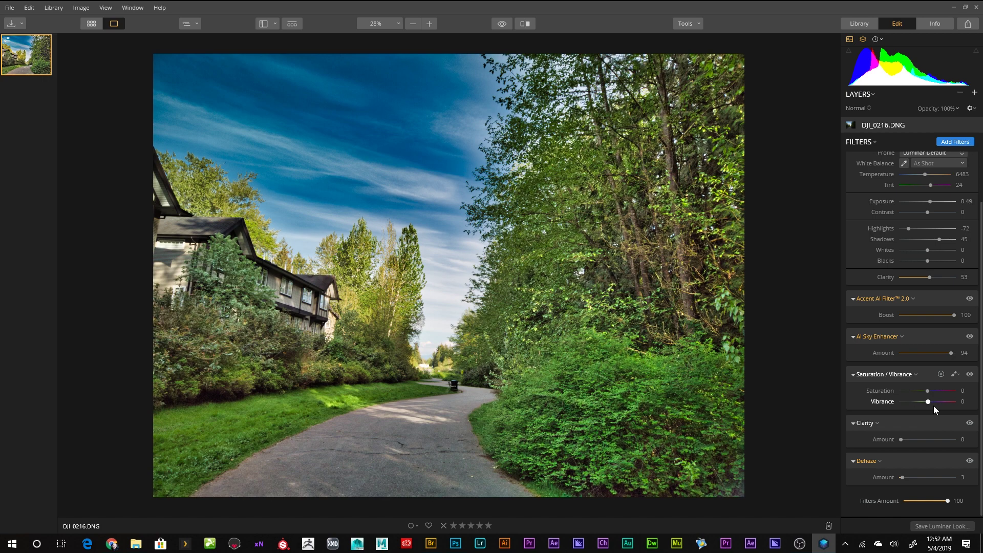
{"action": "left_click_drag", "start_coordinate": [928, 390], "coordinate": [937, 390]}
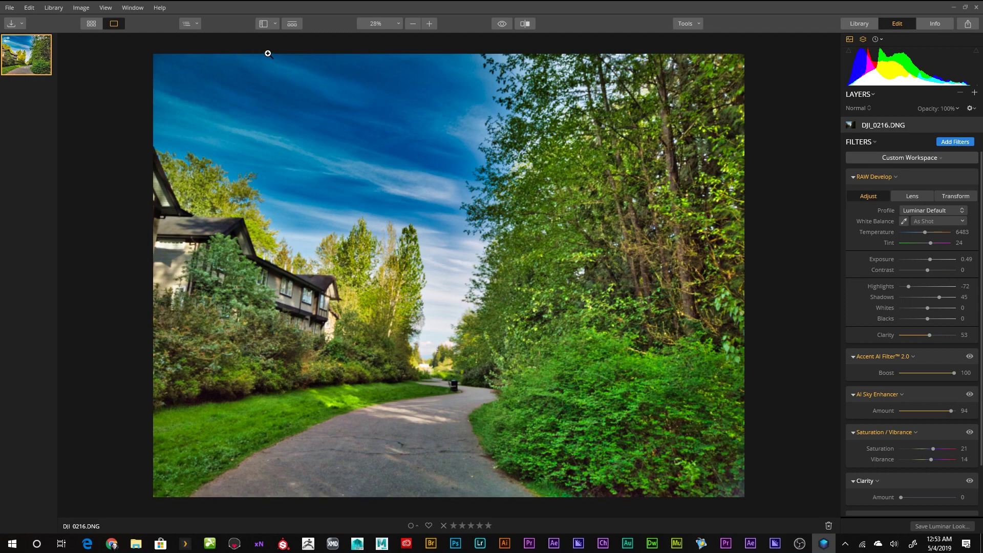
Step: Show the Luminar Looks and apply the 60's B&W look from the Street collection, trying Amount 60 before restoring 100
{"action": "left_click", "coordinate": [292, 24]}
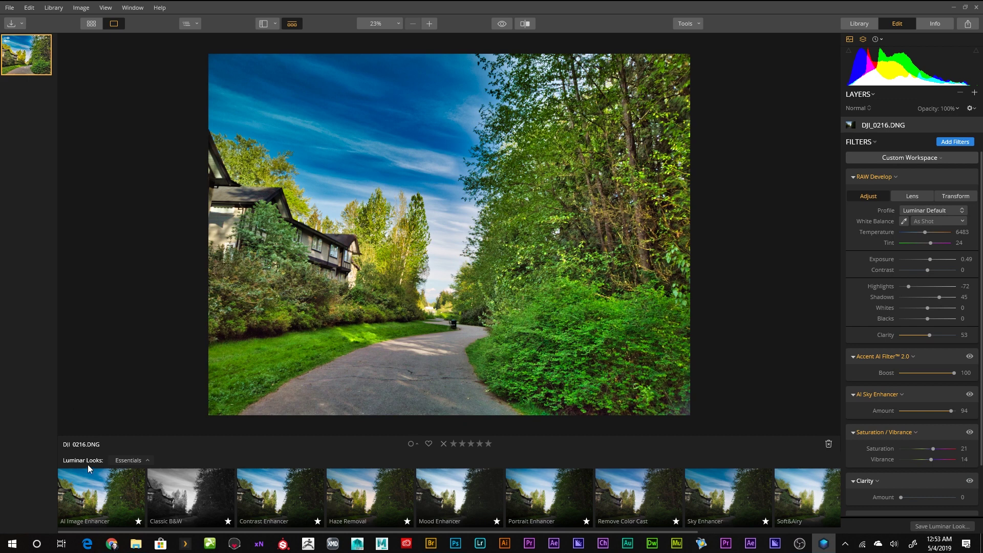
{"action": "left_click", "coordinate": [149, 460]}
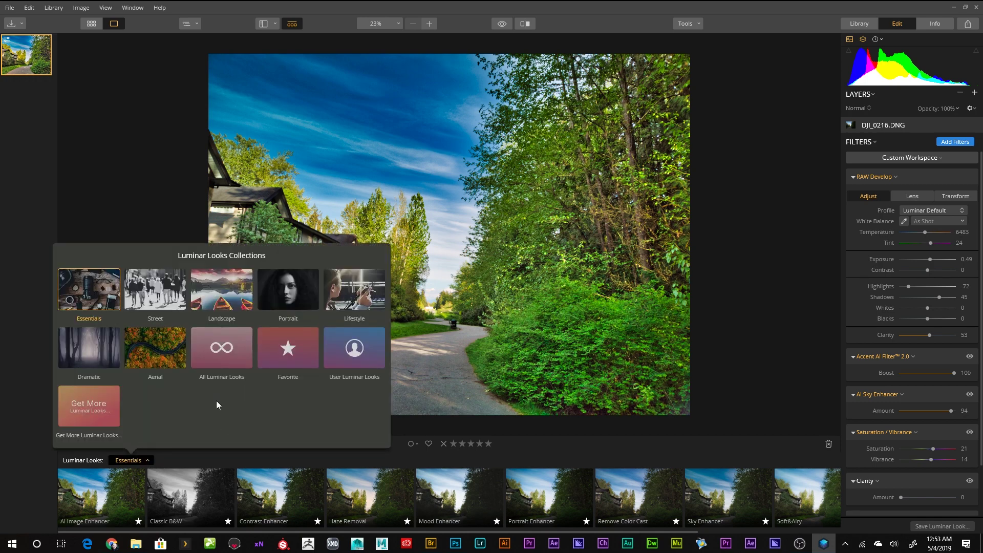
{"action": "left_click", "coordinate": [153, 297]}
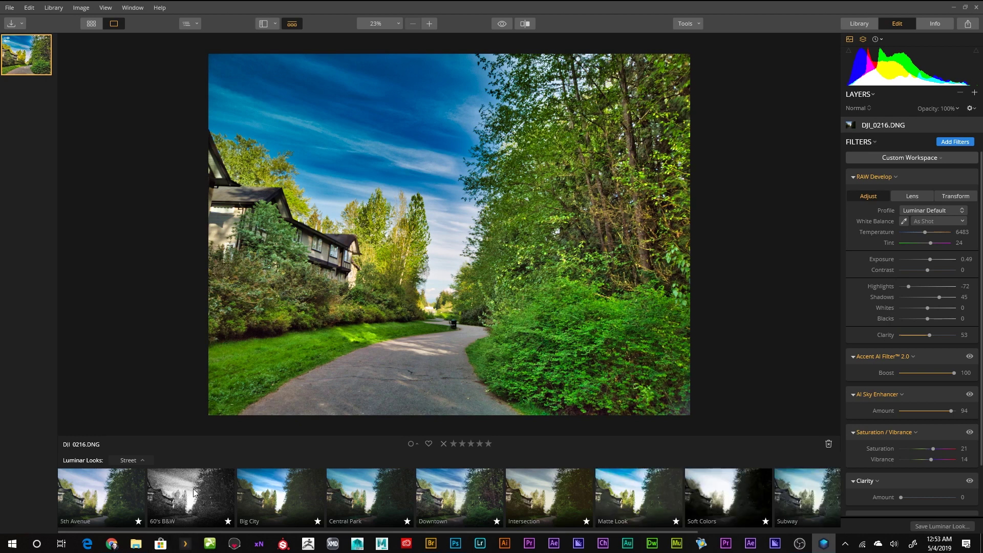
{"action": "left_click", "coordinate": [214, 513]}
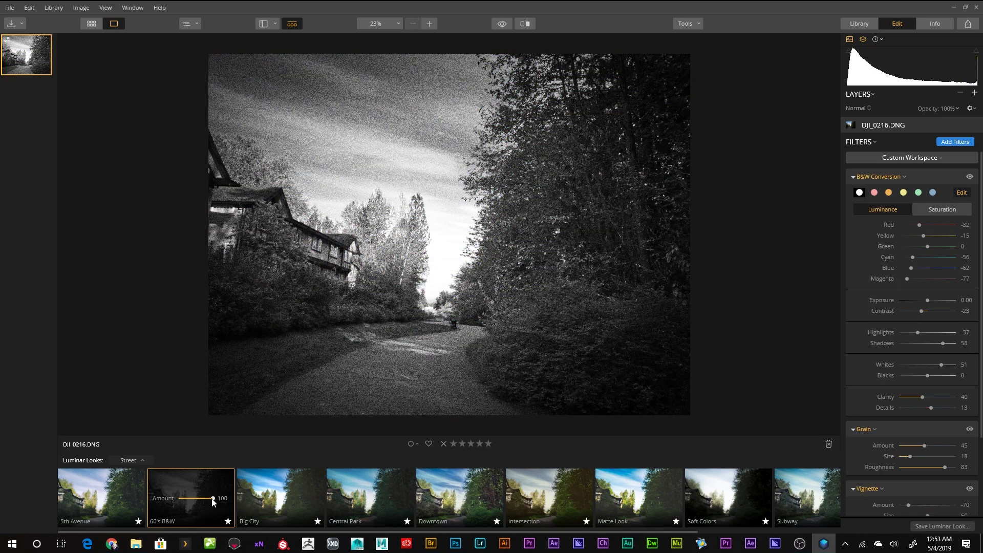
{"action": "left_click_drag", "start_coordinate": [212, 499], "coordinate": [199, 499]}
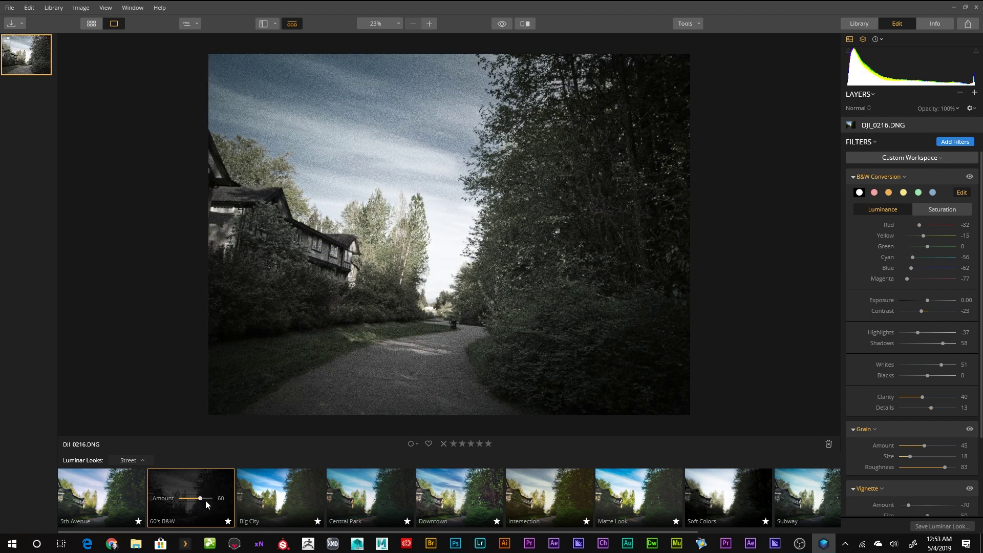
{"action": "left_click_drag", "start_coordinate": [204, 496], "coordinate": [218, 499]}
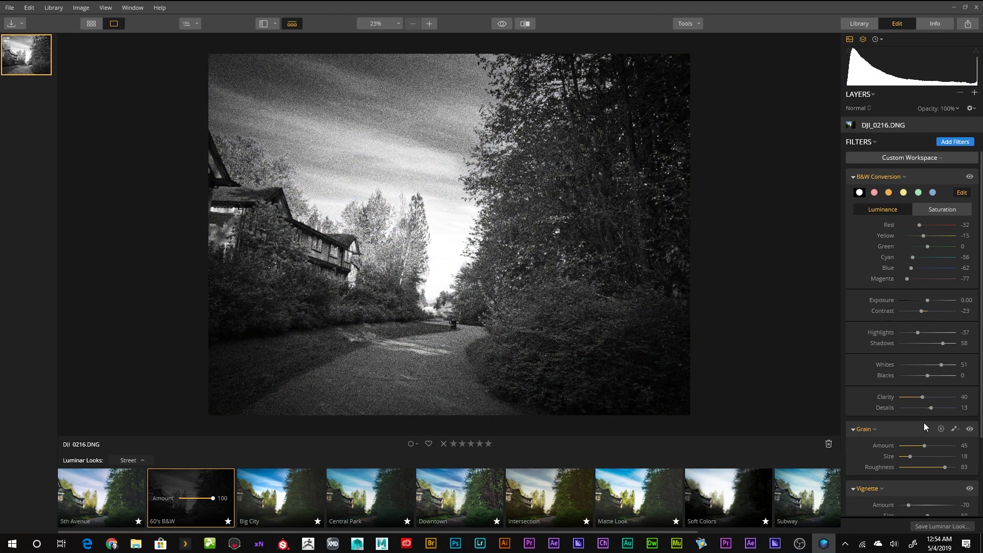
Step: Reduce the Grain Amount of the black-and-white look to 7 and review its remaining filter settings
{"action": "scroll", "coordinate": [921, 419], "scroll_direction": "down", "scroll_amount": 3}
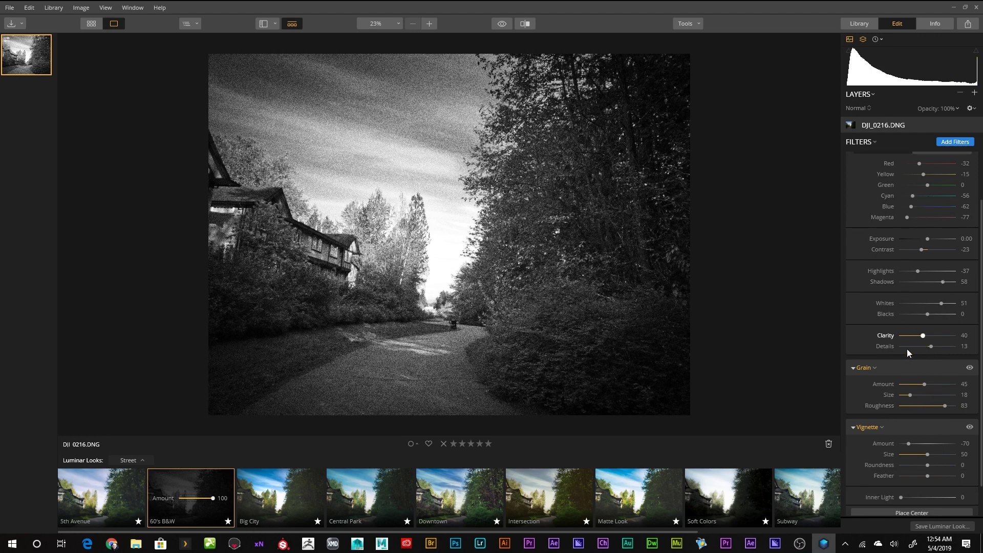
{"action": "left_click_drag", "start_coordinate": [924, 384], "coordinate": [905, 388]}
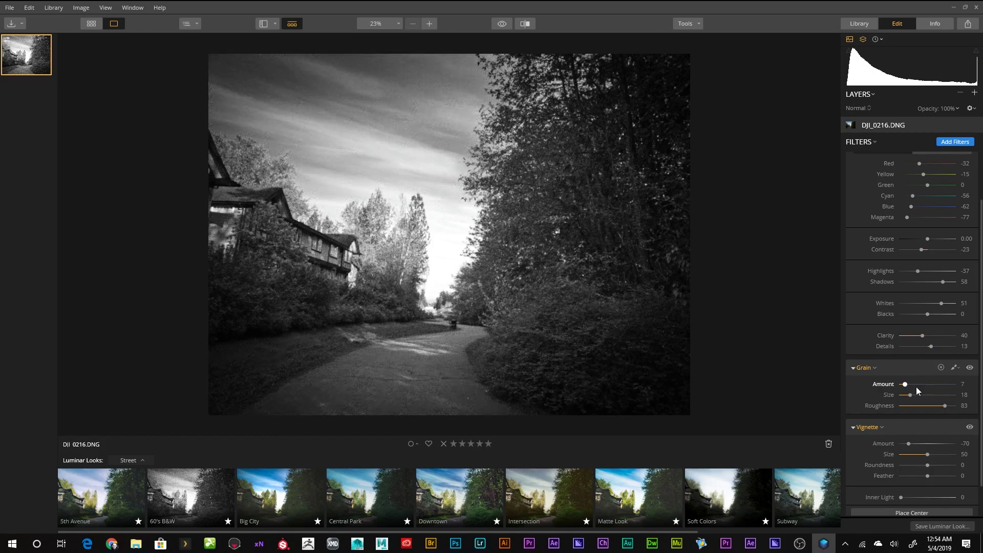
{"action": "scroll", "coordinate": [929, 386], "scroll_direction": "down", "scroll_amount": 2}
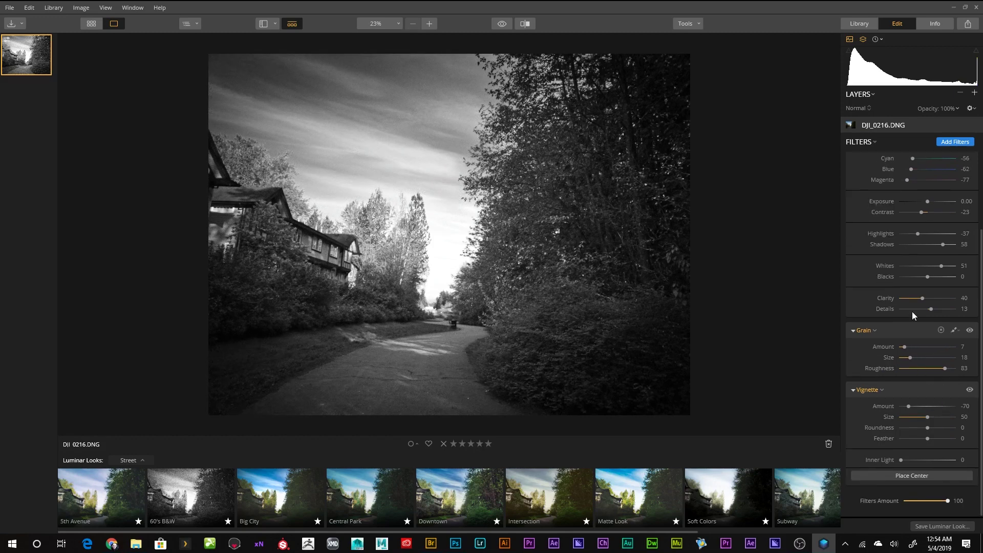
{"action": "scroll", "coordinate": [925, 275], "scroll_direction": "up", "scroll_amount": 5}
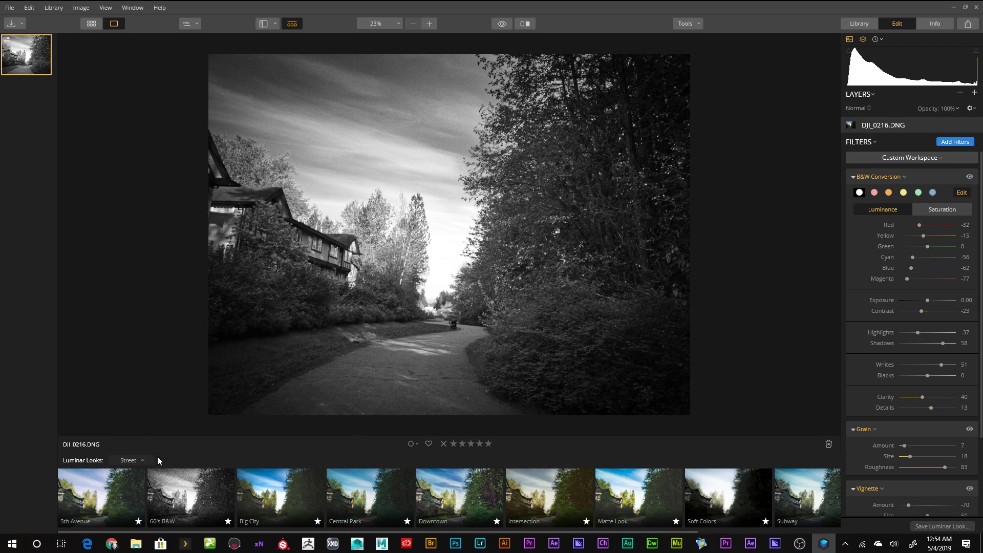
Step: Apply the Osmo Pocket look from the User Luminar Looks collection and compare the result with the original photo
{"action": "left_click", "coordinate": [139, 460]}
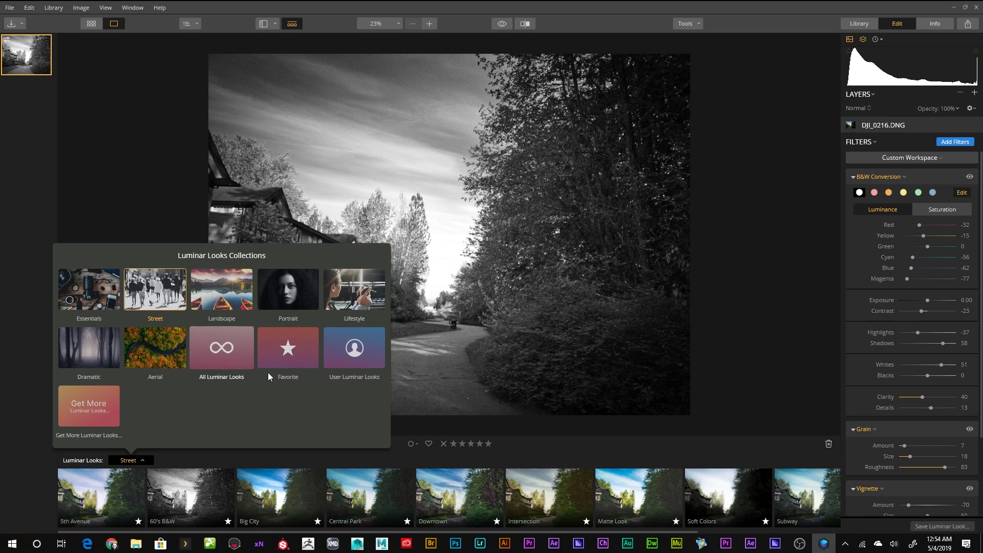
{"action": "left_click", "coordinate": [371, 358]}
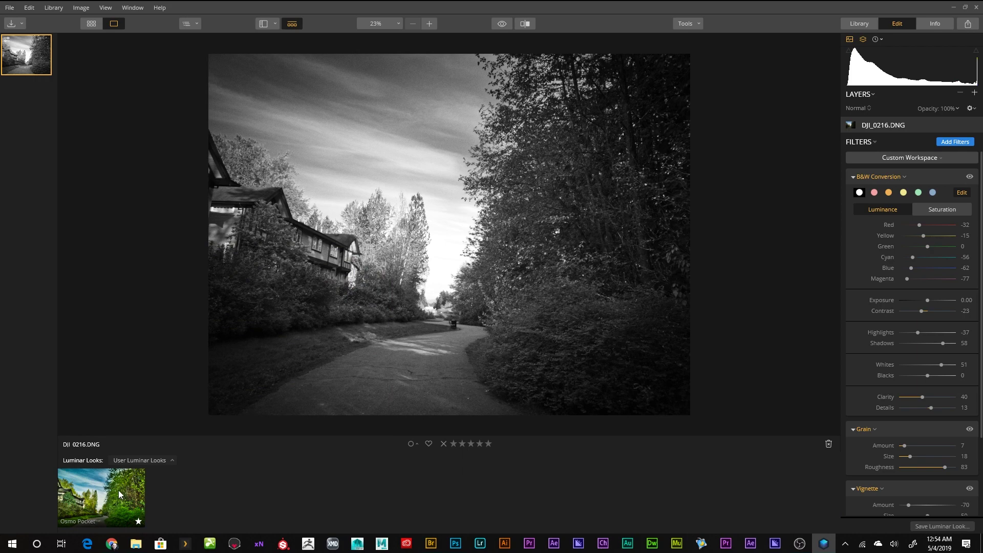
{"action": "left_click", "coordinate": [119, 490]}
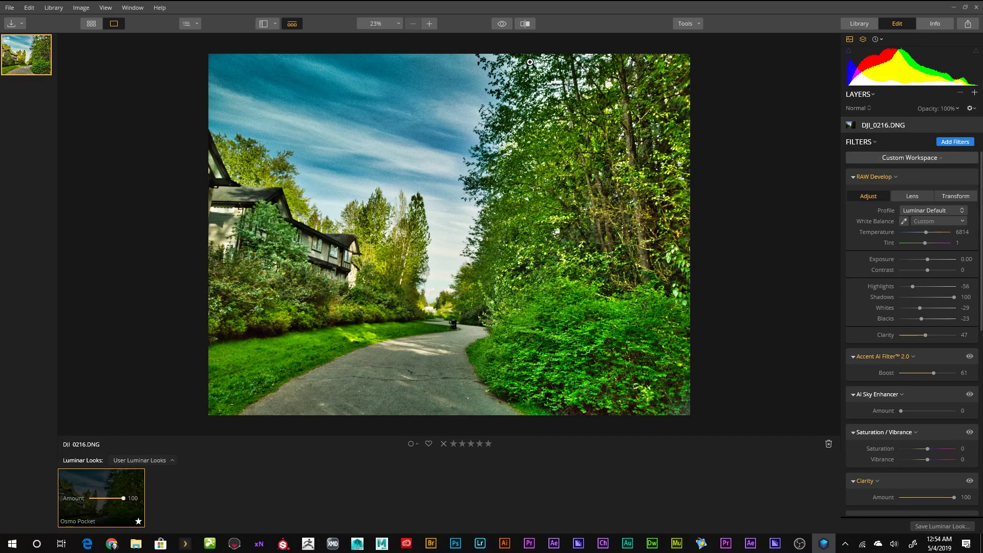
{"action": "left_click", "coordinate": [502, 24]}
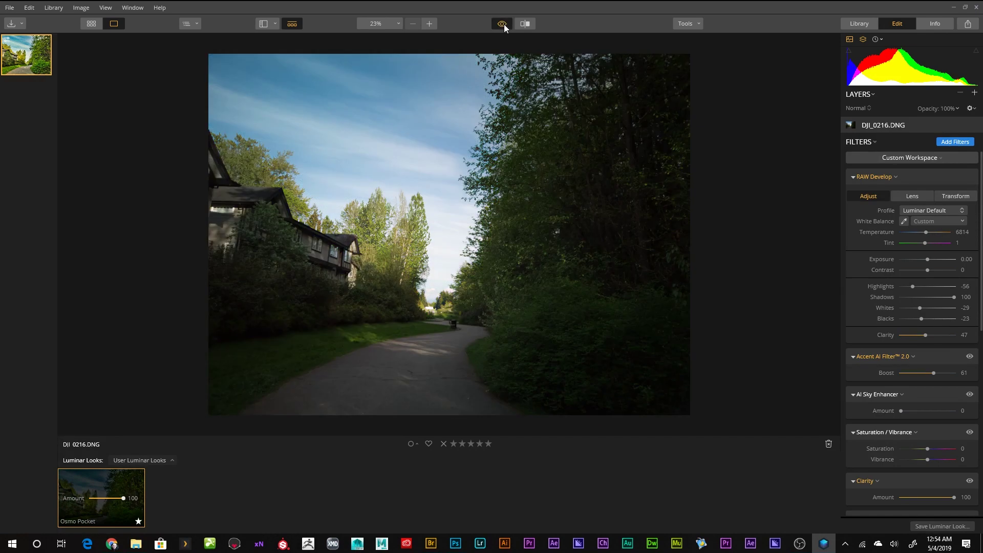
{"action": "left_click", "coordinate": [504, 24]}
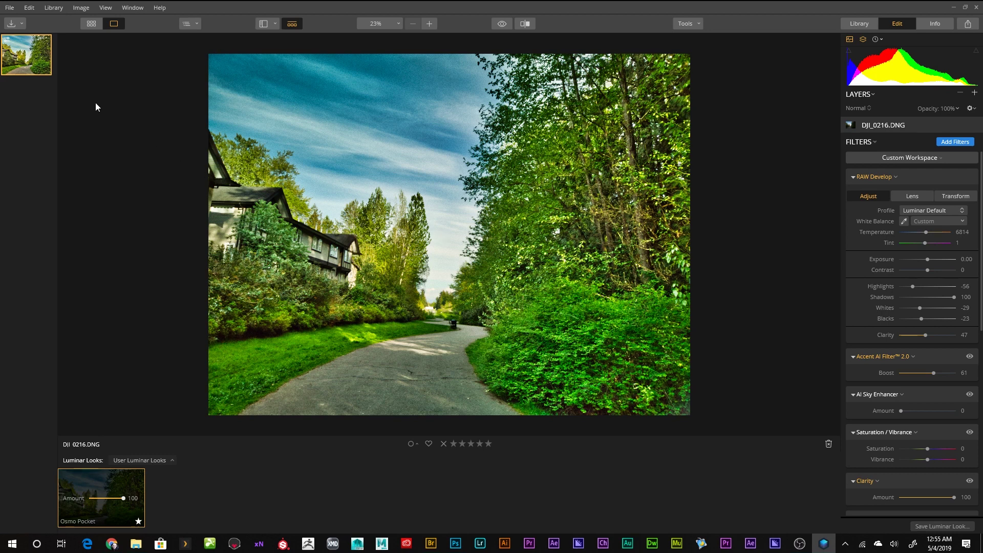
Step: Review the plugin installation options for Photoshop, Lightroom Classic CC and Photoshop Elements, and close them
{"action": "left_click", "coordinate": [12, 8]}
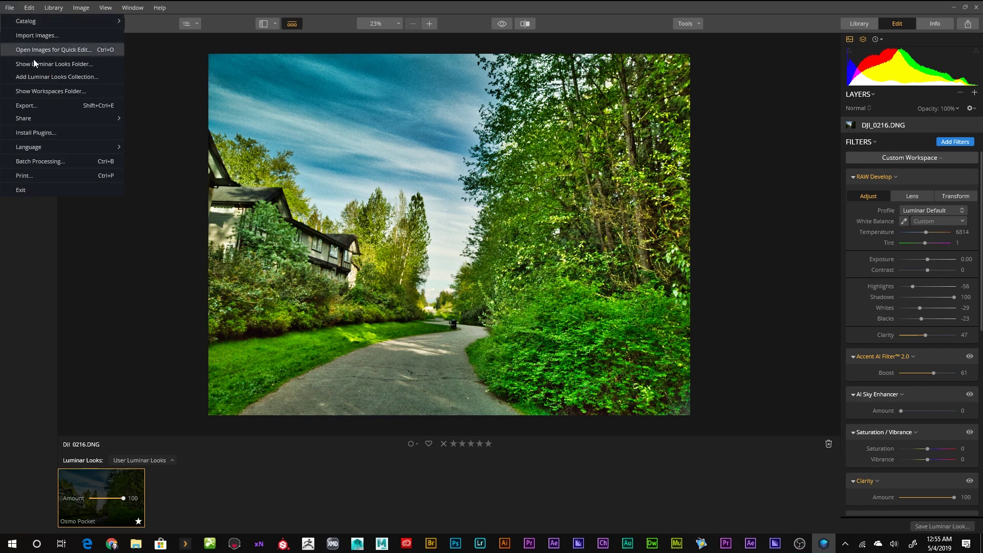
{"action": "left_click", "coordinate": [39, 134]}
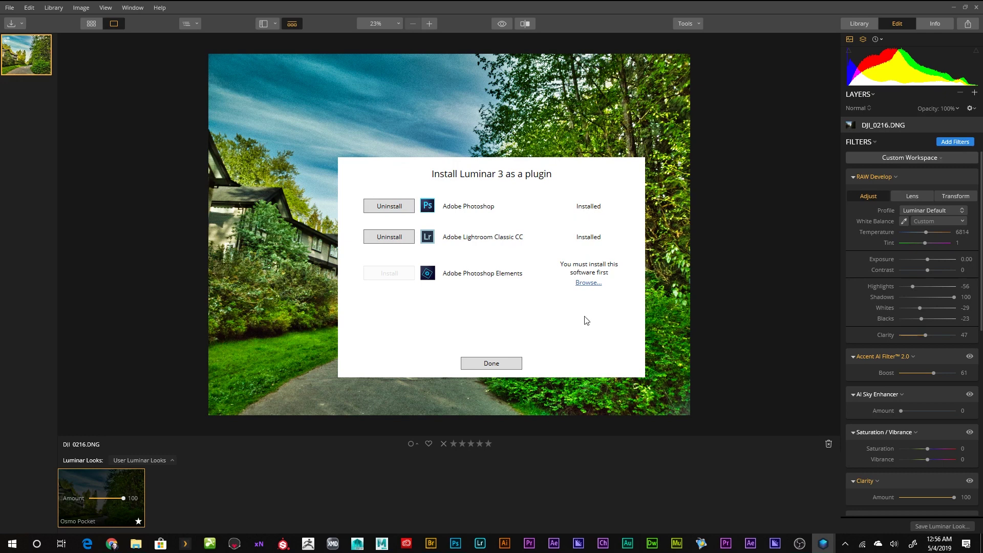
{"action": "left_click", "coordinate": [488, 366]}
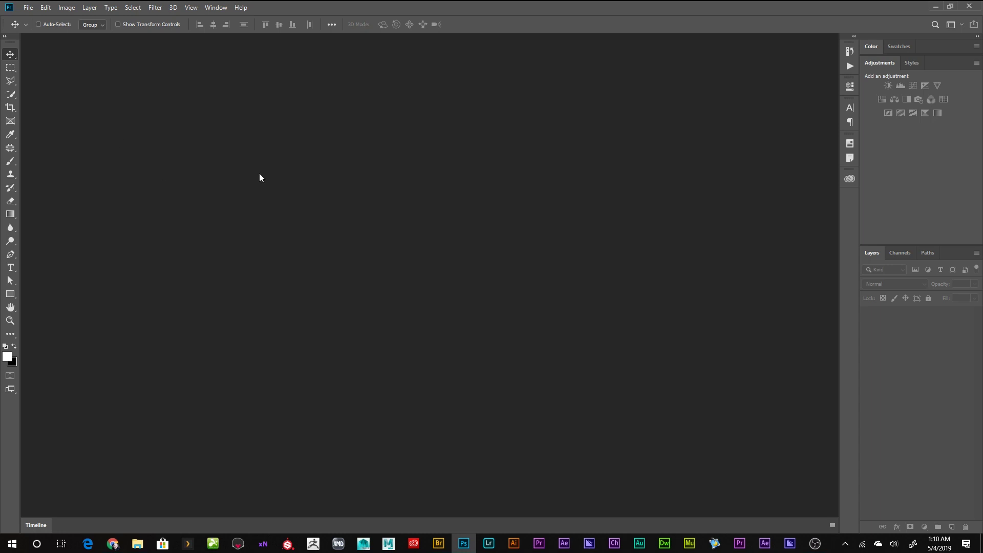
Step: In Photoshop, open DJI_0216.DNG through Camera Raw without adjusting its settings
{"action": "left_click", "coordinate": [29, 7]}
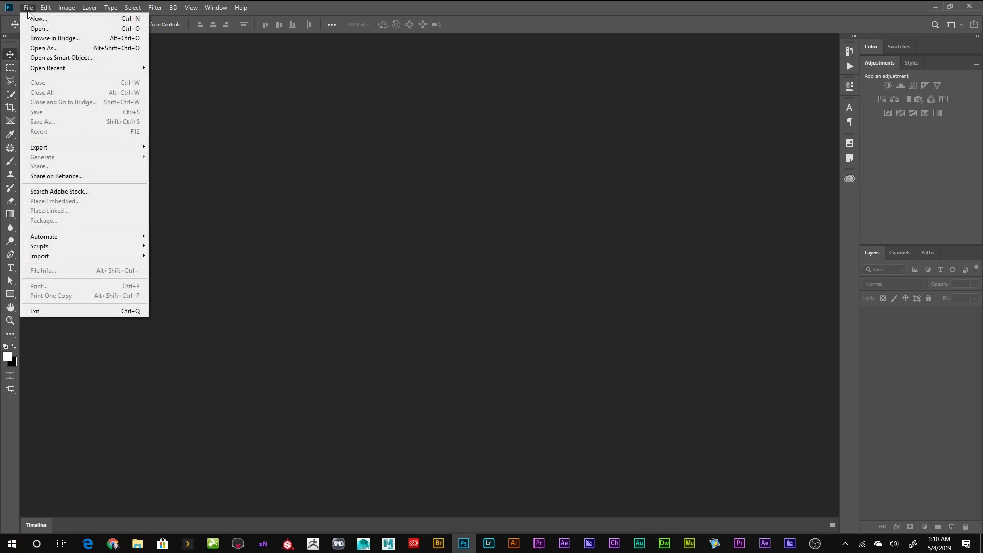
{"action": "left_click", "coordinate": [46, 28]}
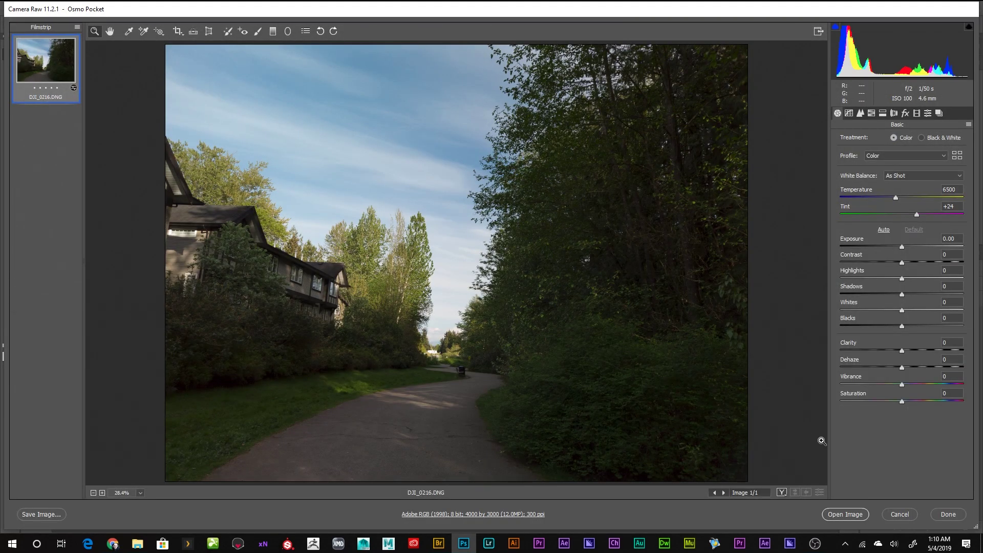
{"action": "left_click", "coordinate": [842, 514]}
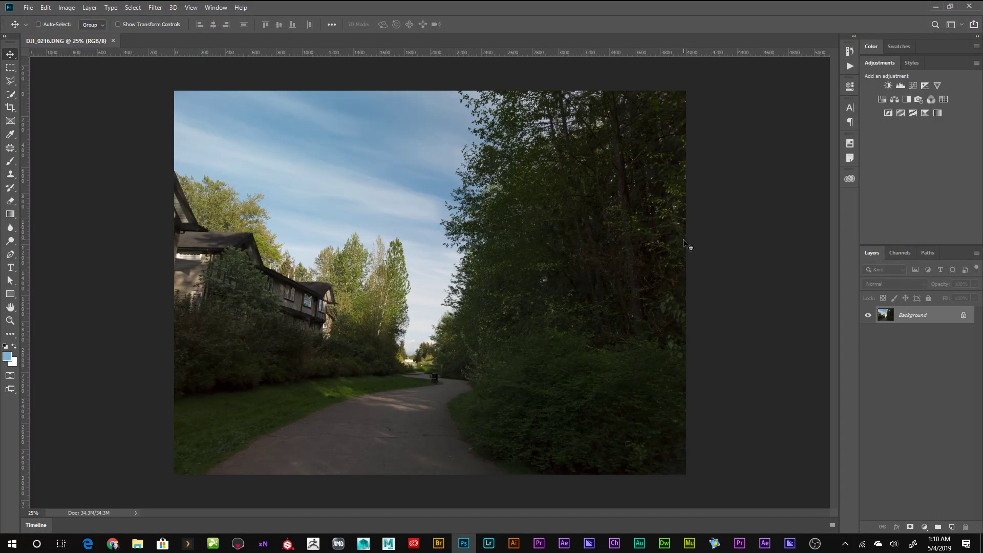
Step: Convert the Background into a regular layer and make it a smart object for re-editable smart filters
{"action": "double_click", "coordinate": [881, 314]}
{"action": "left_click", "coordinate": [576, 196]}
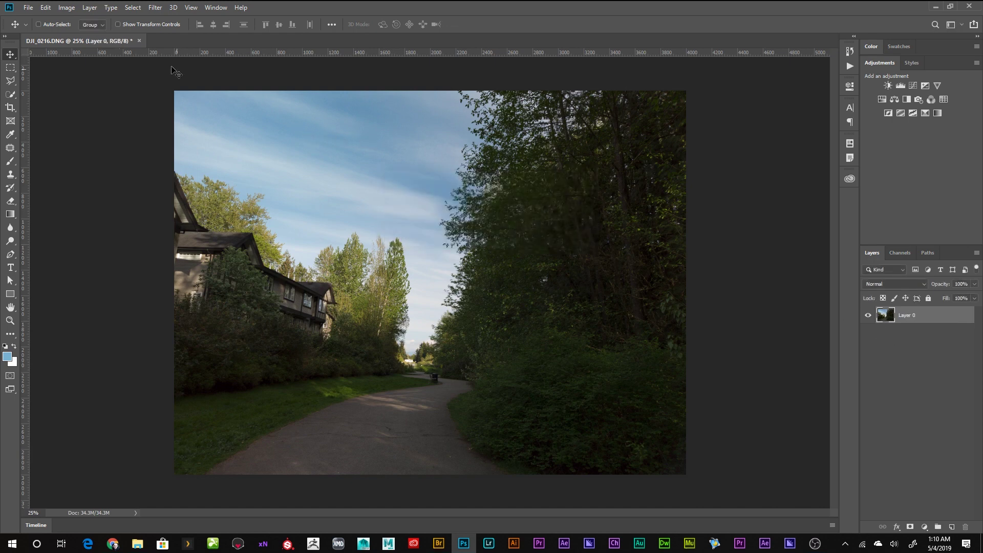
{"action": "left_click", "coordinate": [156, 8]}
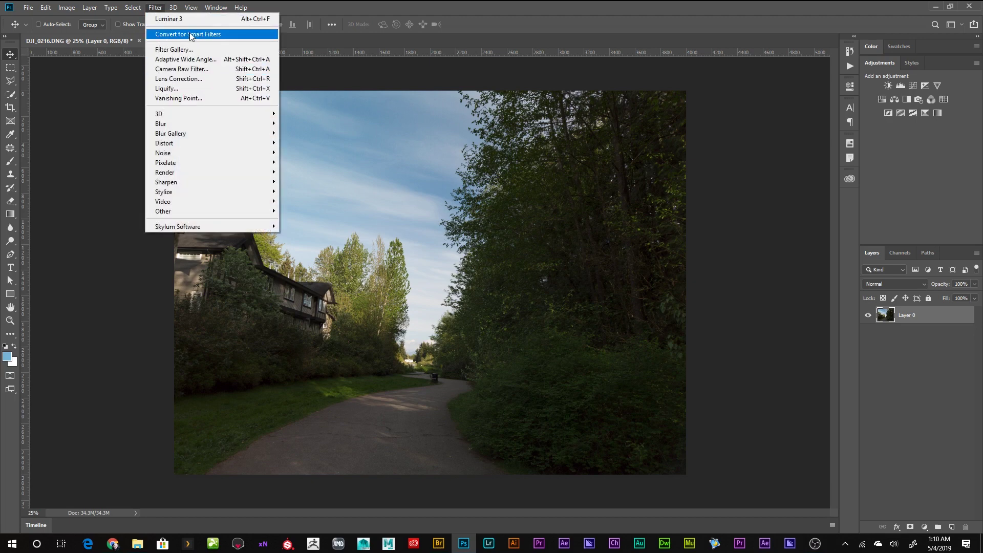
{"action": "left_click", "coordinate": [223, 35]}
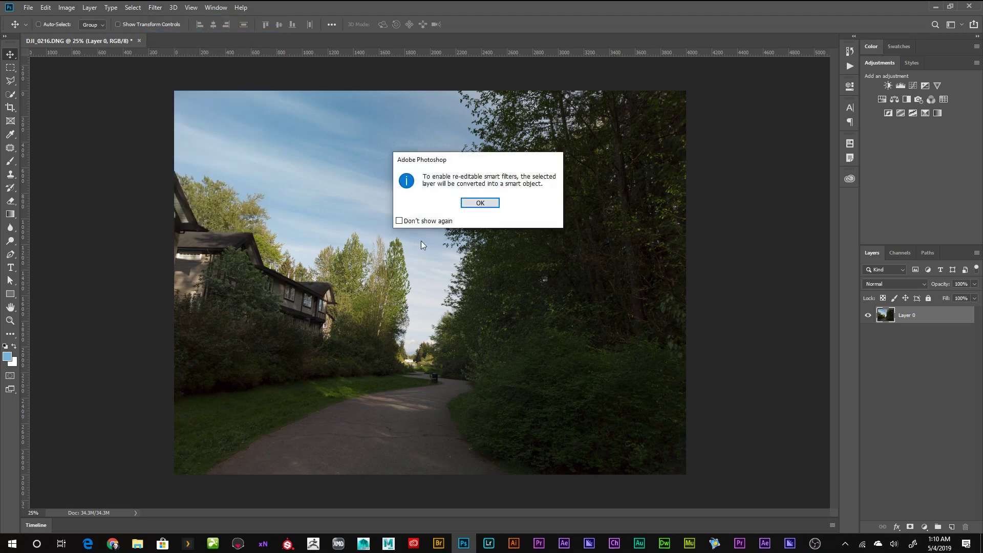
{"action": "left_click", "coordinate": [482, 201]}
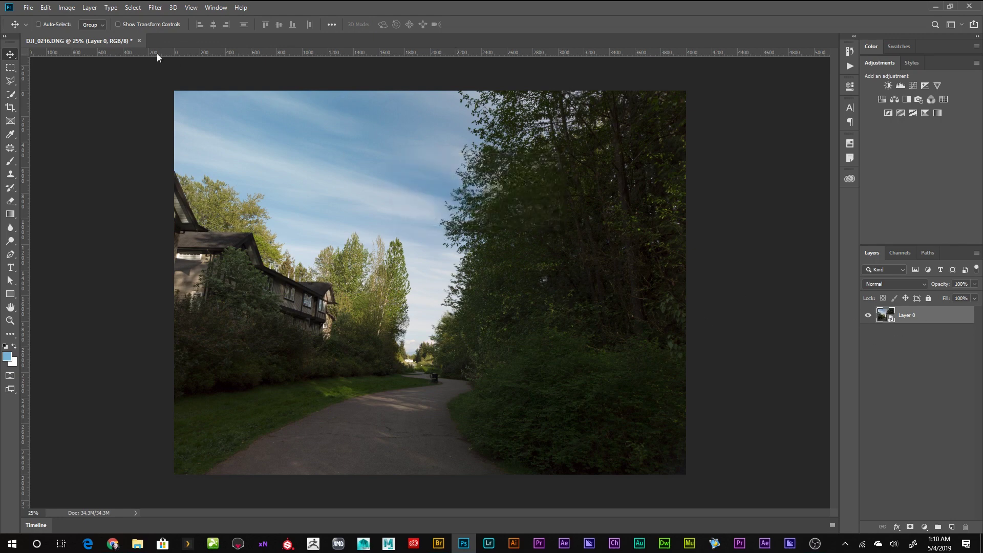
Step: Open the smart object layer in the Luminar 3 plugin from Skylum Software
{"action": "left_click", "coordinate": [160, 7]}
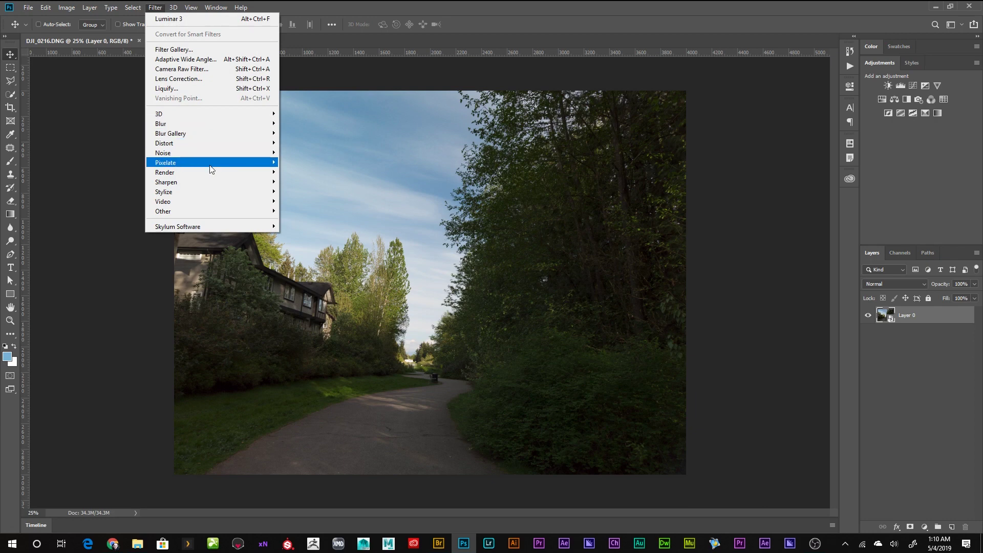
{"action": "mouse_move", "coordinate": [218, 226]}
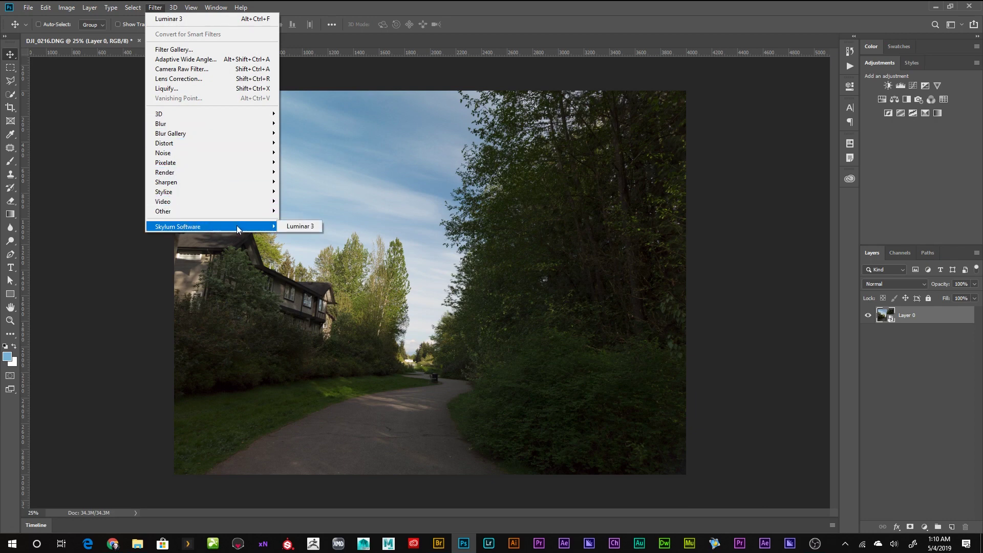
{"action": "left_click", "coordinate": [305, 224]}
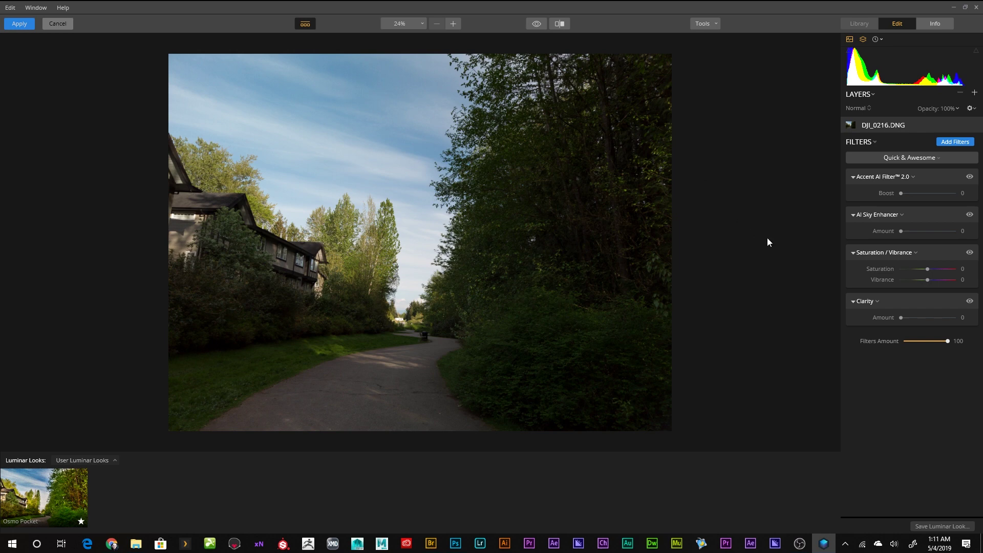
Step: Look through the filters catalog down to the Professional and Utility filters, and close it
{"action": "left_click", "coordinate": [959, 145]}
{"action": "scroll", "coordinate": [775, 379], "scroll_direction": "down", "scroll_amount": 6}
{"action": "scroll", "coordinate": [775, 379], "scroll_direction": "down", "scroll_amount": 5}
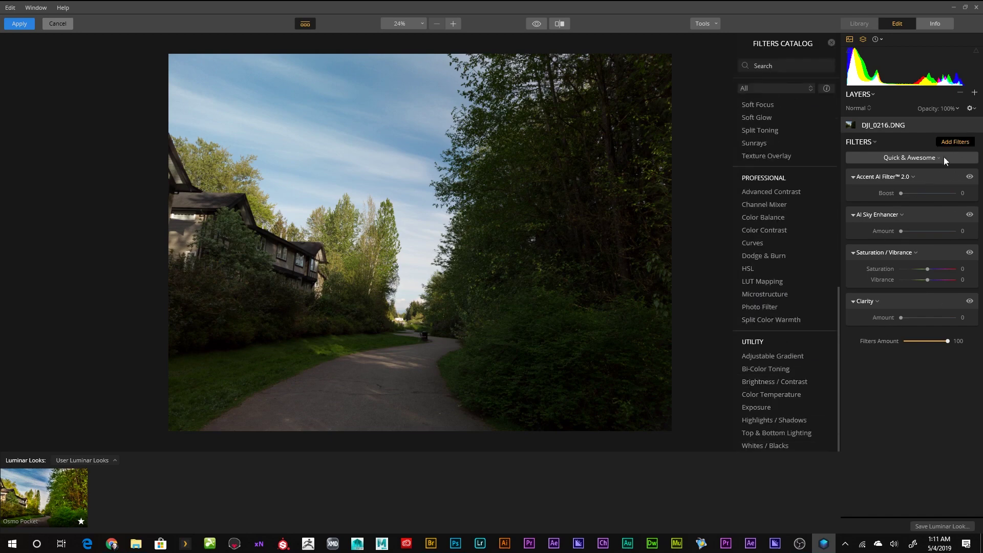
{"action": "left_click", "coordinate": [955, 143]}
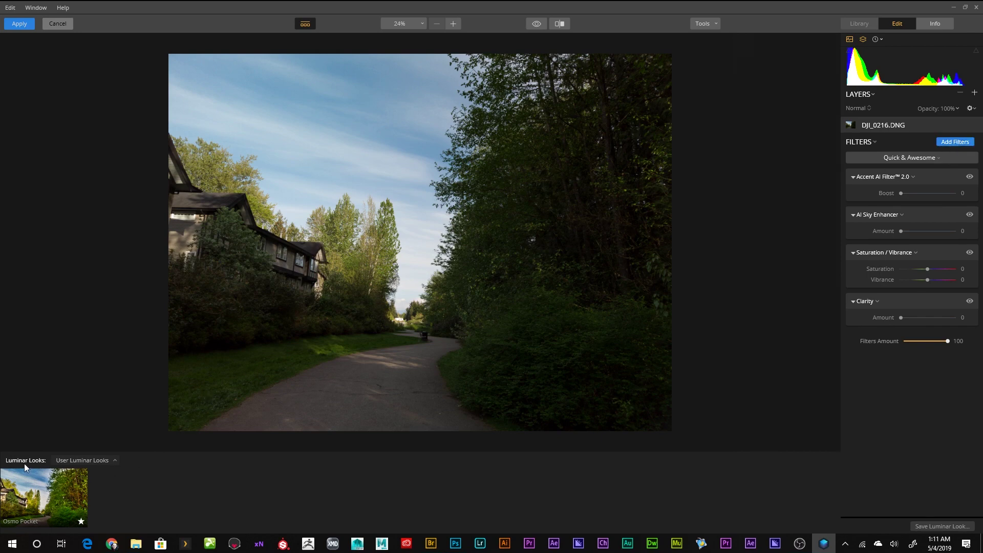
Step: Apply the Osmo Pocket user look at amount 100 and commit the Luminar 3 edit back to the smart object in Photoshop
{"action": "left_click", "coordinate": [114, 462]}
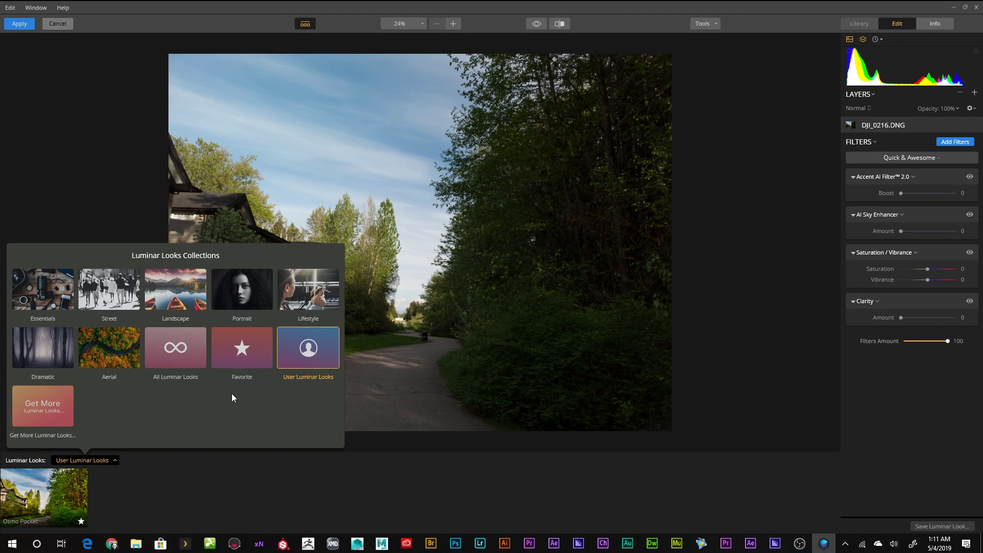
{"action": "left_click", "coordinate": [232, 486]}
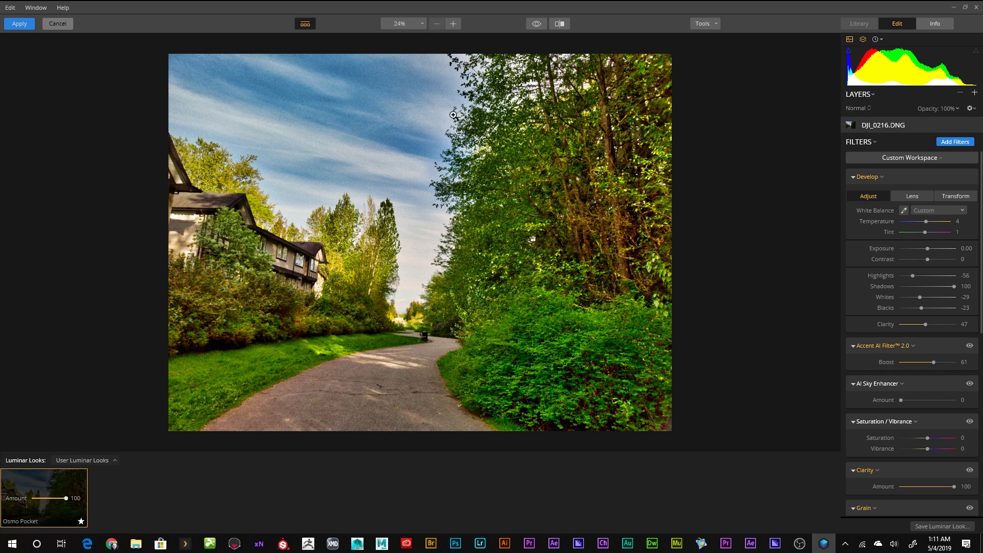
{"action": "left_click", "coordinate": [20, 24]}
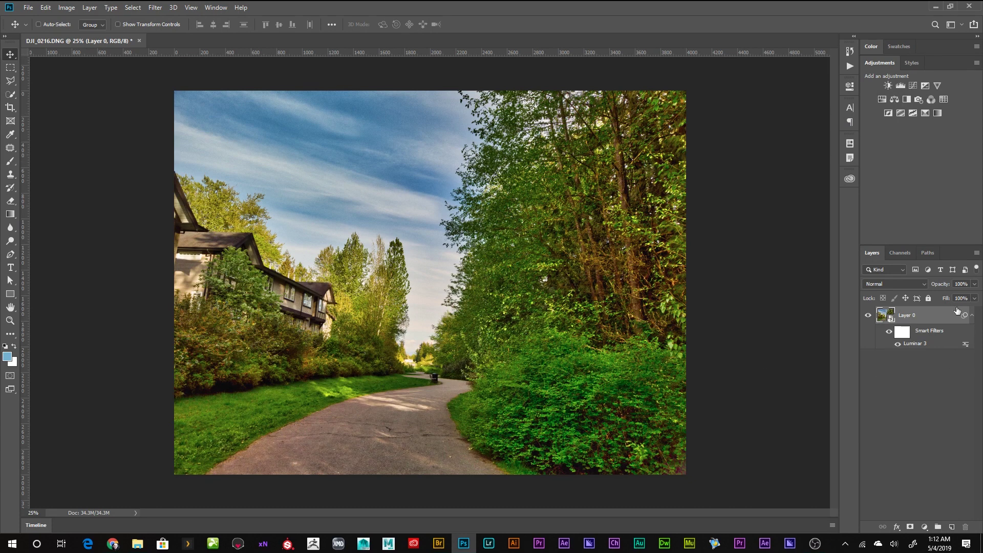
Step: Invert the smart filter mask to black and brush white over the trees and bushes on the right side of the path
{"action": "left_click", "coordinate": [903, 334]}
{"action": "double_click", "coordinate": [899, 334]}
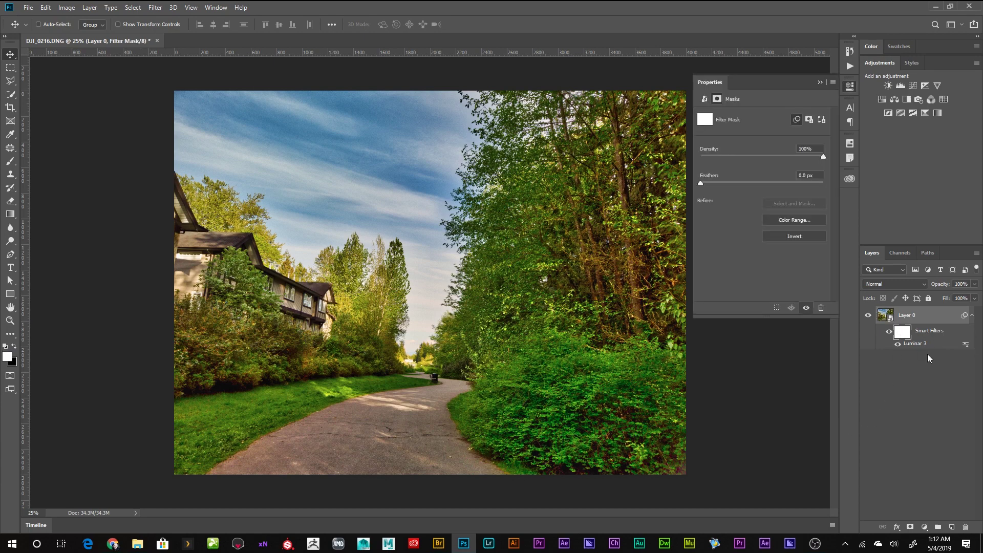
{"action": "left_click", "coordinate": [808, 236]}
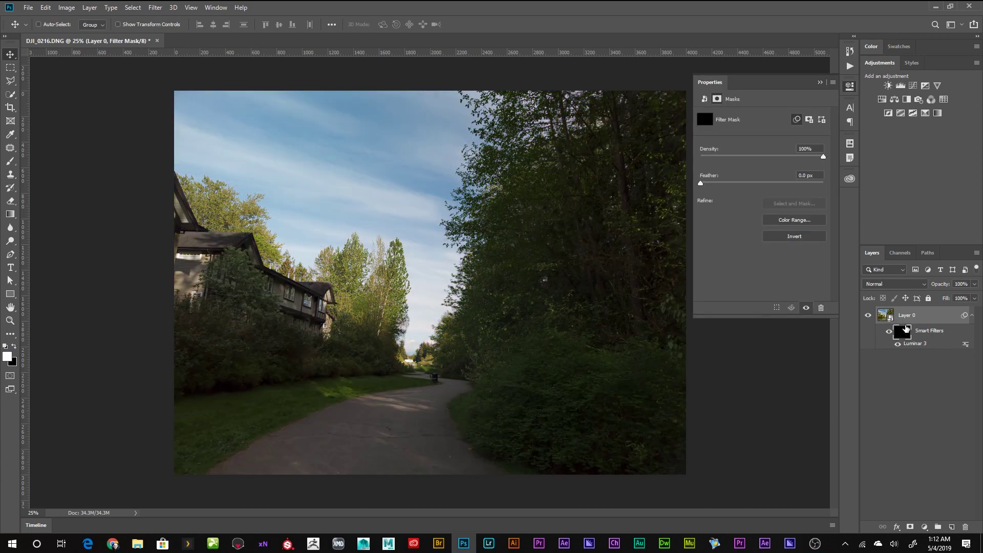
{"action": "key", "text": "b"}
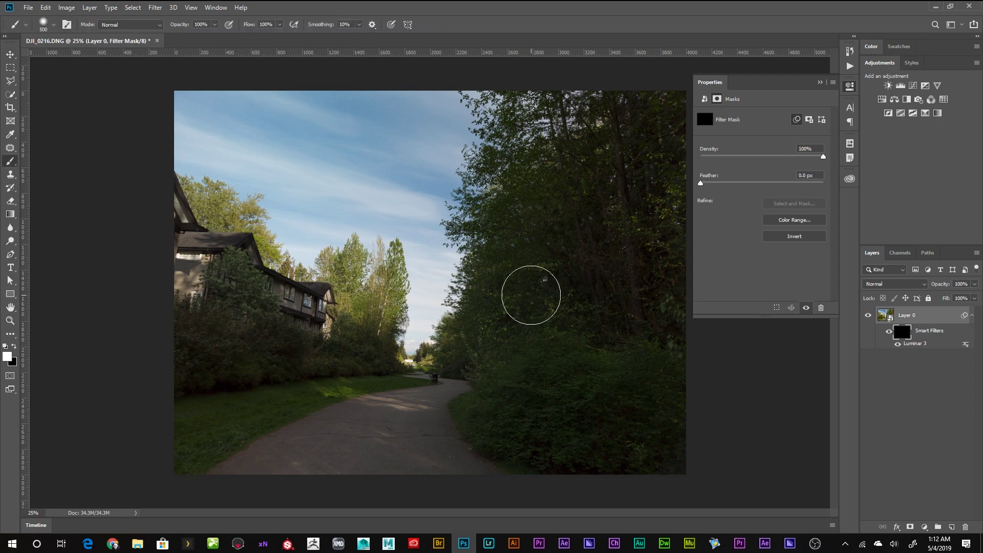
{"action": "mouse_move", "coordinate": [505, 398]}
{"action": "left_mouse_down"}
{"action": "mouse_move", "coordinate": [546, 444]}
{"action": "mouse_move", "coordinate": [670, 452]}
{"action": "mouse_move", "coordinate": [637, 425]}
{"action": "mouse_move", "coordinate": [556, 415]}
{"action": "mouse_move", "coordinate": [592, 380]}
{"action": "mouse_move", "coordinate": [667, 379]}
{"action": "mouse_move", "coordinate": [591, 331]}
{"action": "mouse_move", "coordinate": [476, 335]}
{"action": "mouse_move", "coordinate": [547, 279]}
{"action": "mouse_move", "coordinate": [661, 314]}
{"action": "mouse_move", "coordinate": [608, 305]}
{"action": "mouse_move", "coordinate": [582, 255]}
{"action": "mouse_move", "coordinate": [508, 247]}
{"action": "mouse_move", "coordinate": [563, 200]}
{"action": "mouse_move", "coordinate": [617, 266]}
{"action": "mouse_move", "coordinate": [667, 239]}
{"action": "mouse_move", "coordinate": [648, 159]}
{"action": "mouse_move", "coordinate": [669, 109]}
{"action": "mouse_move", "coordinate": [507, 216]}
{"action": "mouse_move", "coordinate": [609, 234]}
{"action": "mouse_move", "coordinate": [499, 126]}
{"action": "mouse_move", "coordinate": [625, 105]}
{"action": "mouse_move", "coordinate": [612, 368]}
{"action": "mouse_move", "coordinate": [485, 408]}
{"action": "mouse_move", "coordinate": [541, 459]}
{"action": "mouse_move", "coordinate": [649, 479]}
{"action": "mouse_move", "coordinate": [612, 457]}
{"action": "mouse_move", "coordinate": [537, 444]}
{"action": "mouse_move", "coordinate": [518, 379]}
{"action": "mouse_move", "coordinate": [492, 348]}
{"action": "mouse_move", "coordinate": [465, 354]}
{"action": "mouse_move", "coordinate": [536, 359]}
{"action": "mouse_move", "coordinate": [623, 489]}
{"action": "mouse_move", "coordinate": [614, 469]}
{"action": "mouse_move", "coordinate": [634, 456]}
{"action": "mouse_move", "coordinate": [641, 331]}
{"action": "left_mouse_up"}
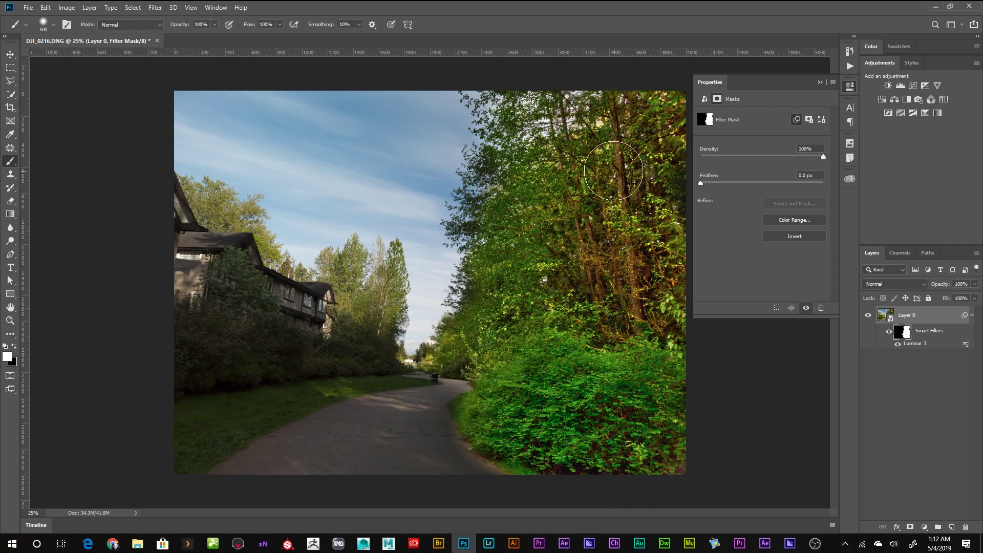